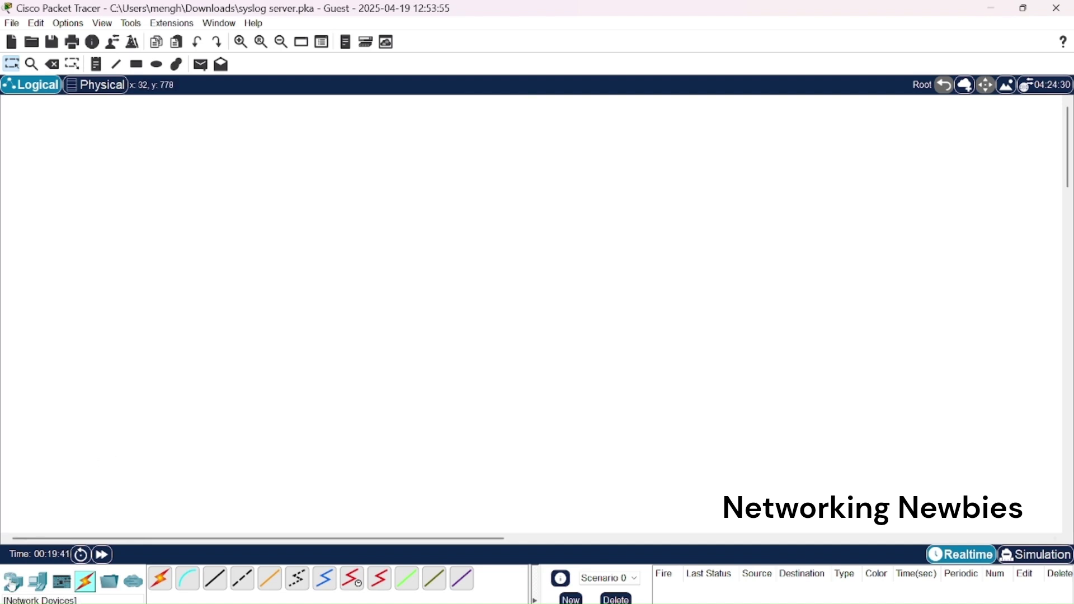
Place a Server, a 1941 router and a 2960 switch in a row on the logical canvas.
left_click(37, 582)
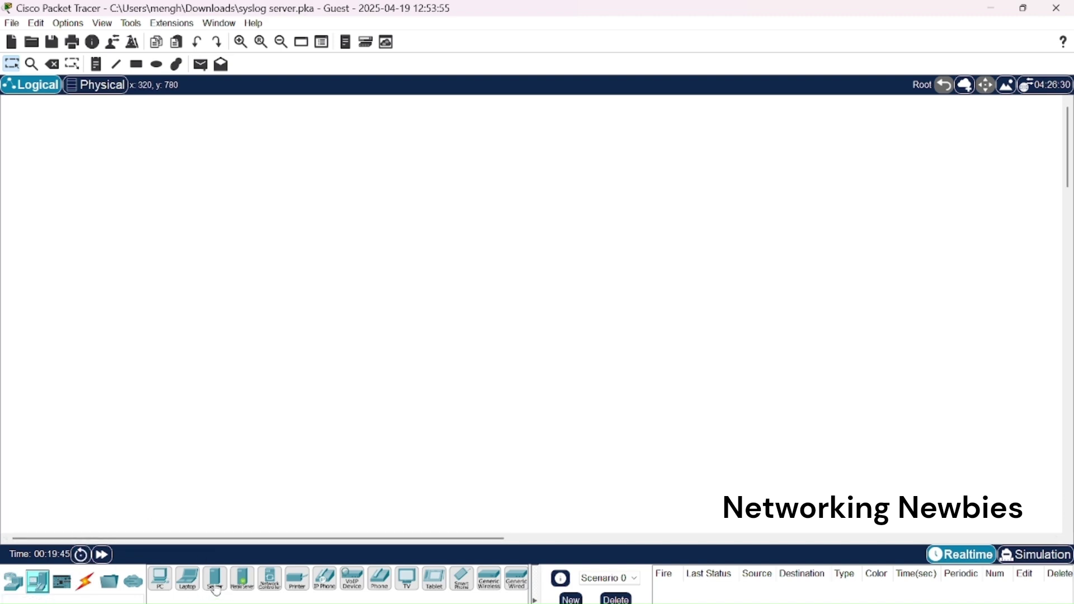
left_click_drag(217, 592, 535, 263)
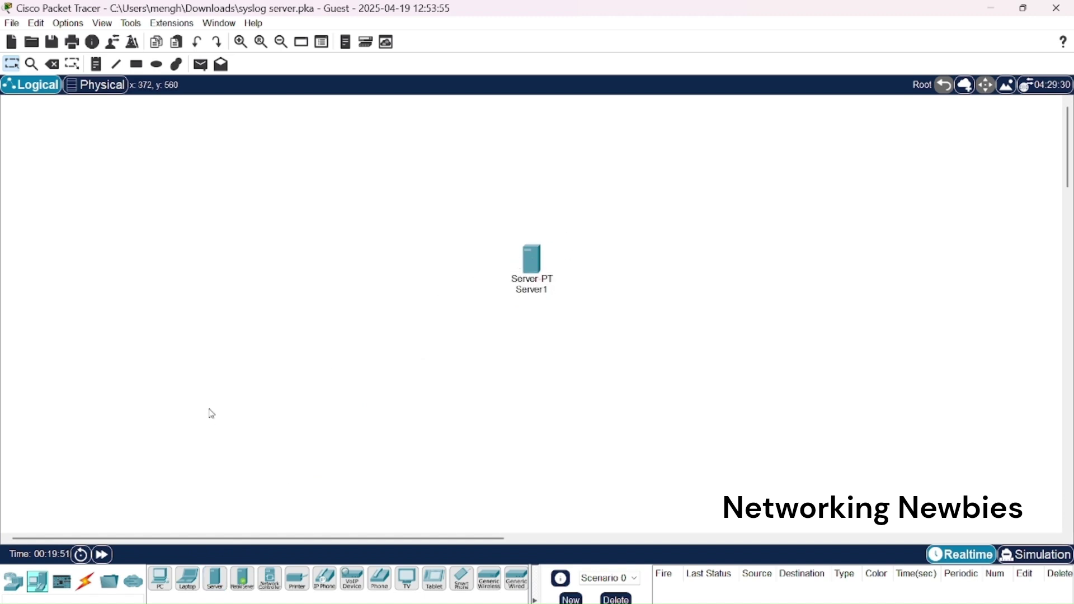
left_click(12, 582)
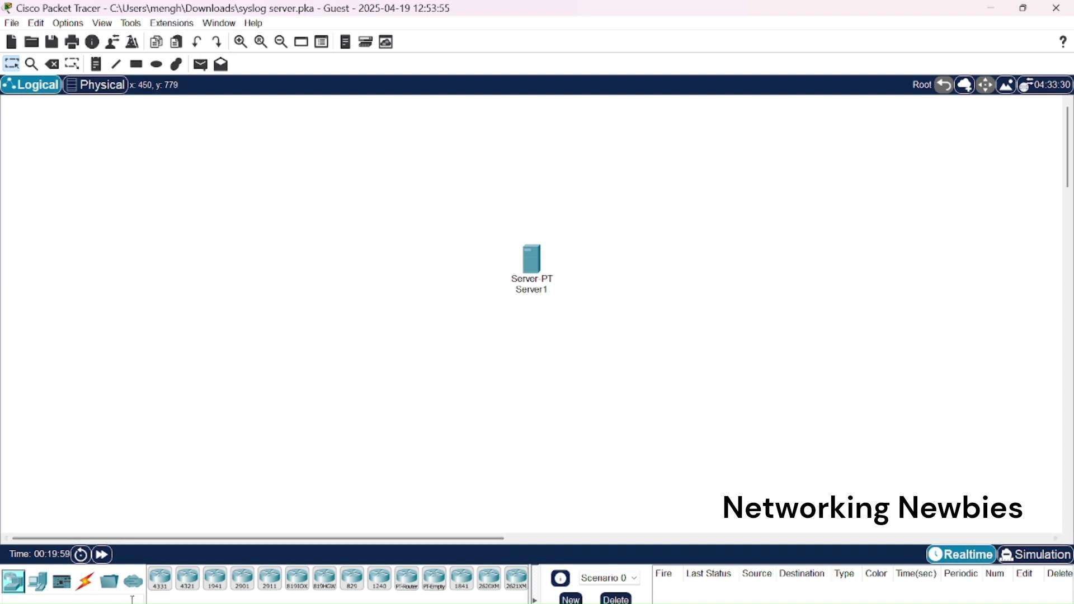
left_click_drag(213, 592, 247, 277)
left_click(37, 582)
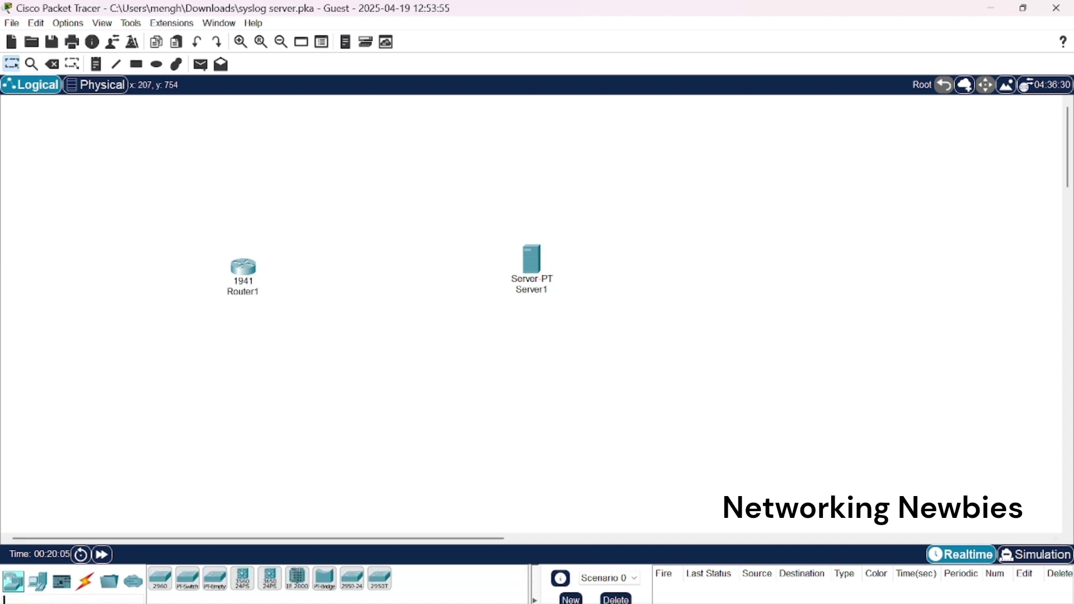
left_click_drag(160, 579, 389, 292)
Cable Router1 to Switch1 and Switch1 to Server1 using automatic connections.
left_click(85, 582)
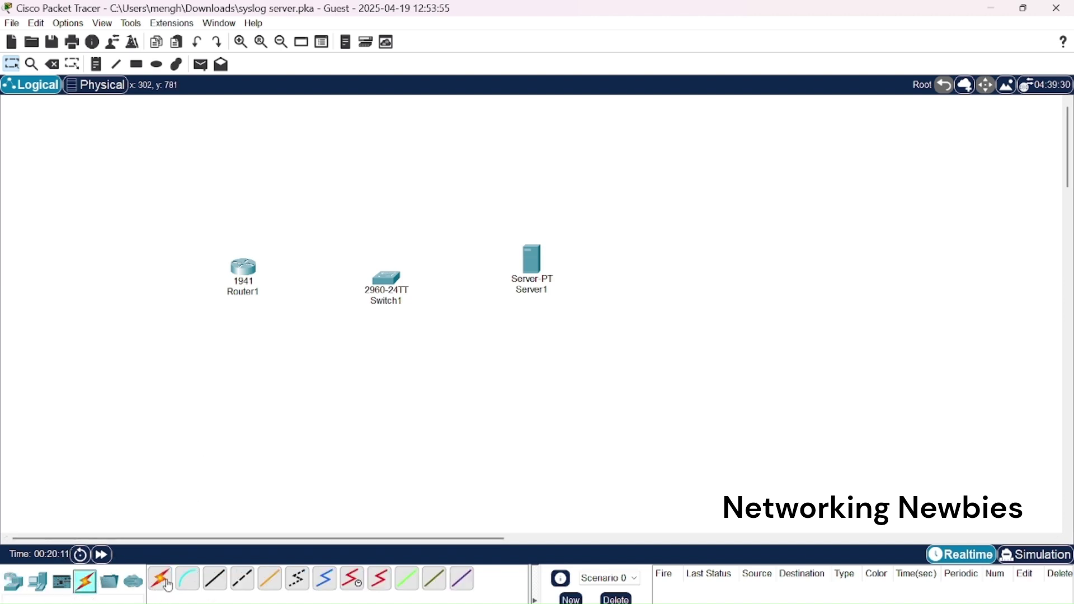
left_click(162, 582)
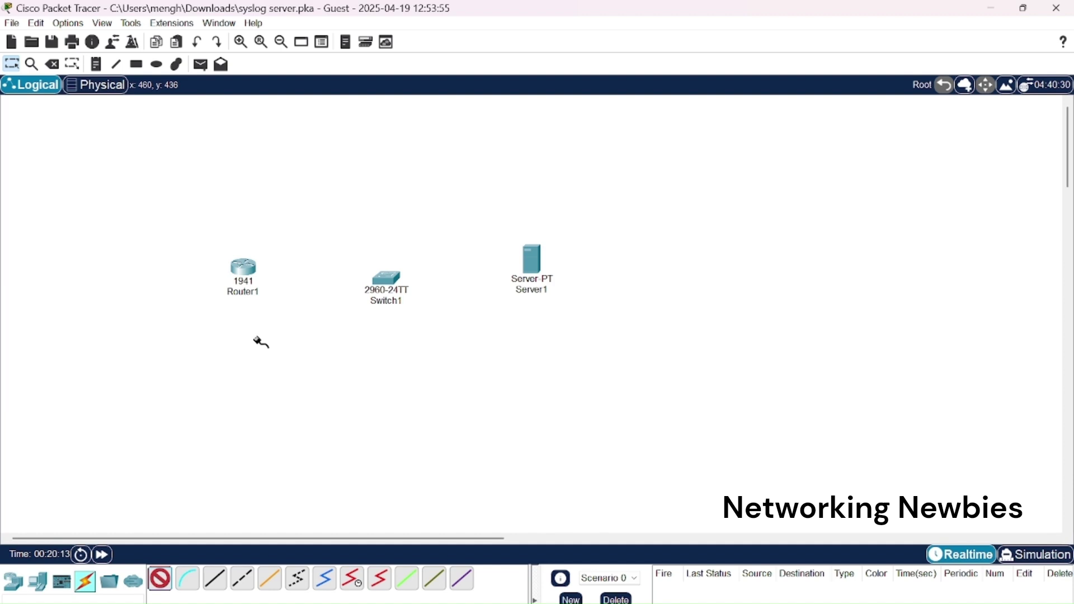
left_click(392, 277)
left_click(168, 588)
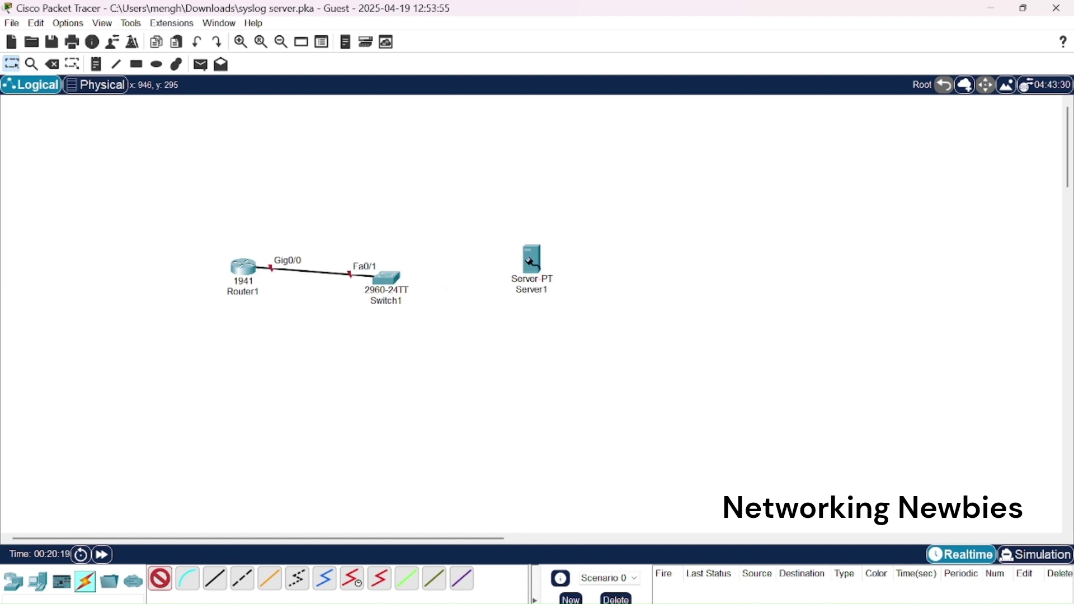
left_click(531, 262)
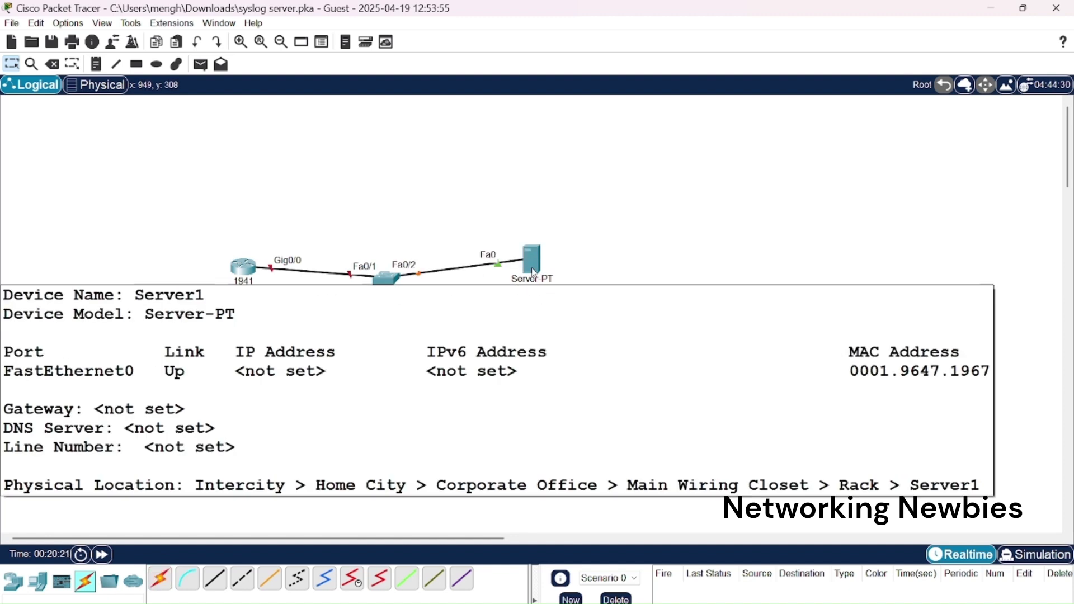
Line up Router1, Switch1 and Server1 level with each other.
left_click_drag(532, 263, 558, 290)
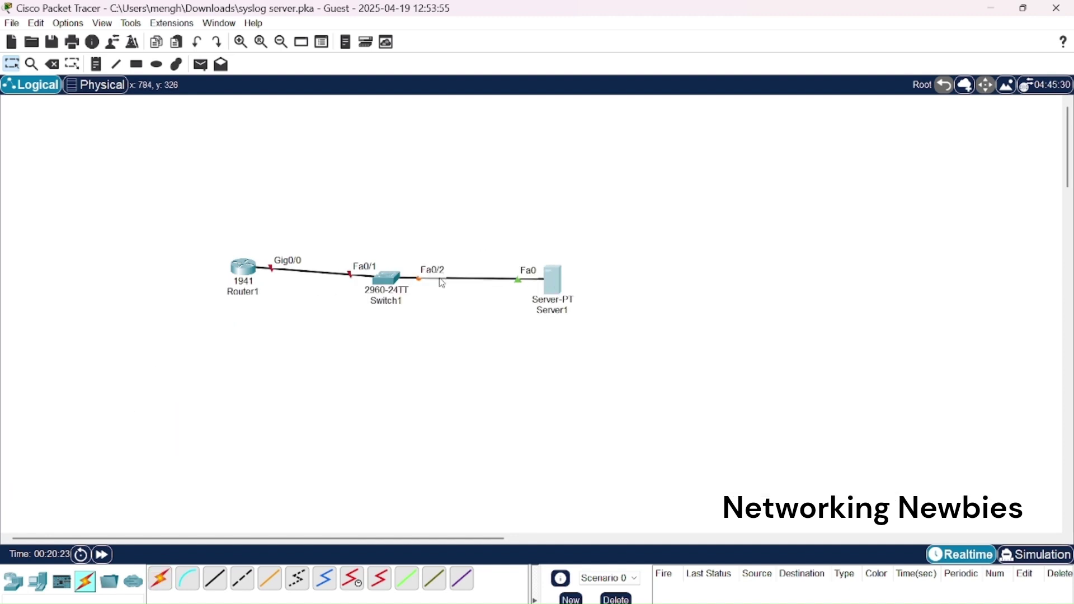
left_click_drag(397, 280, 400, 276)
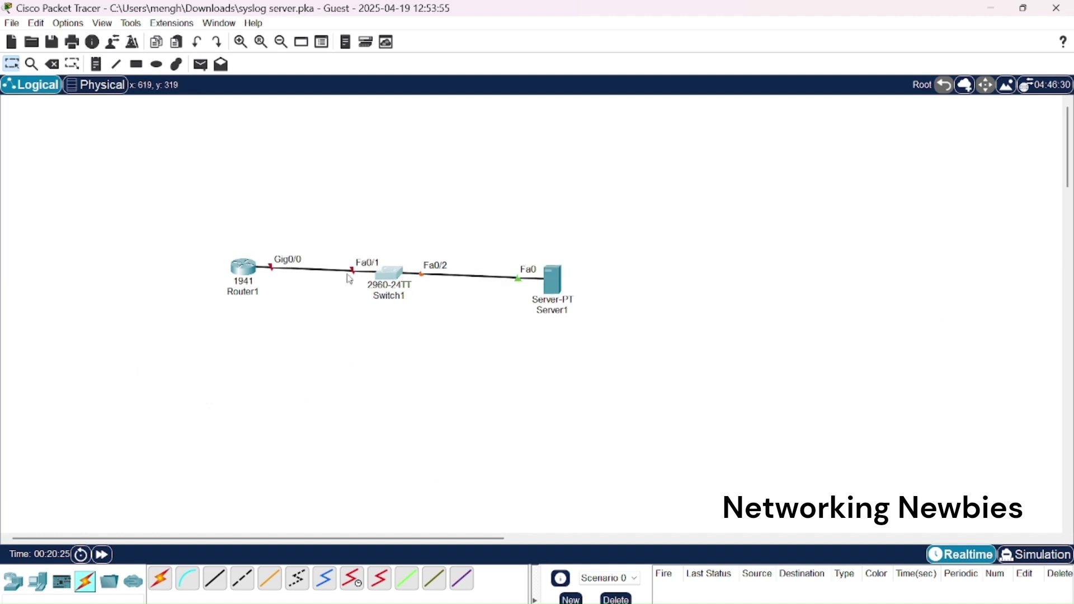
left_click_drag(244, 274, 230, 277)
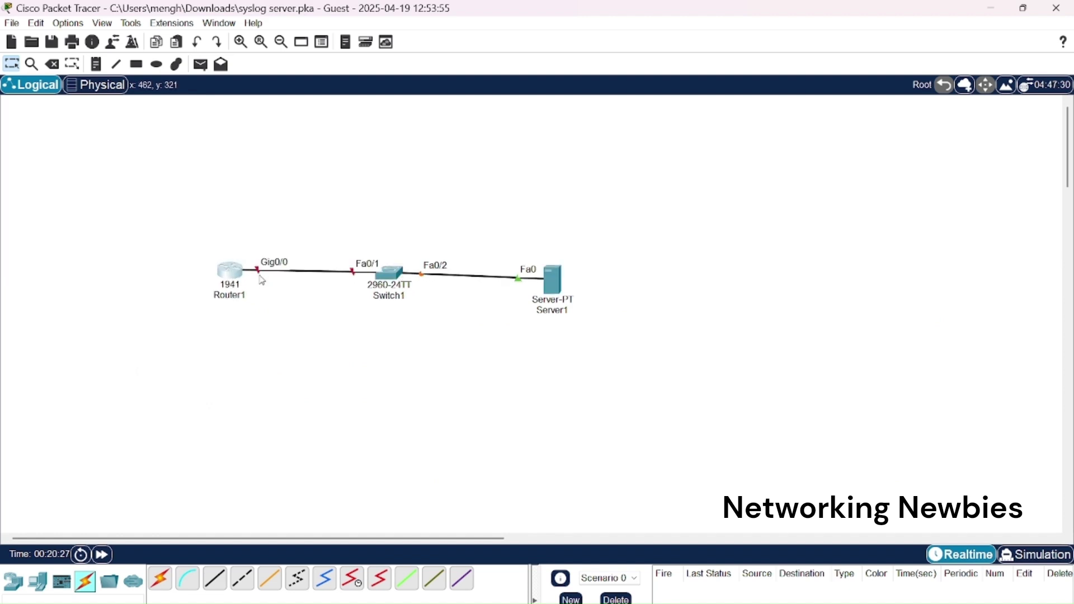
left_click_drag(547, 278, 547, 272)
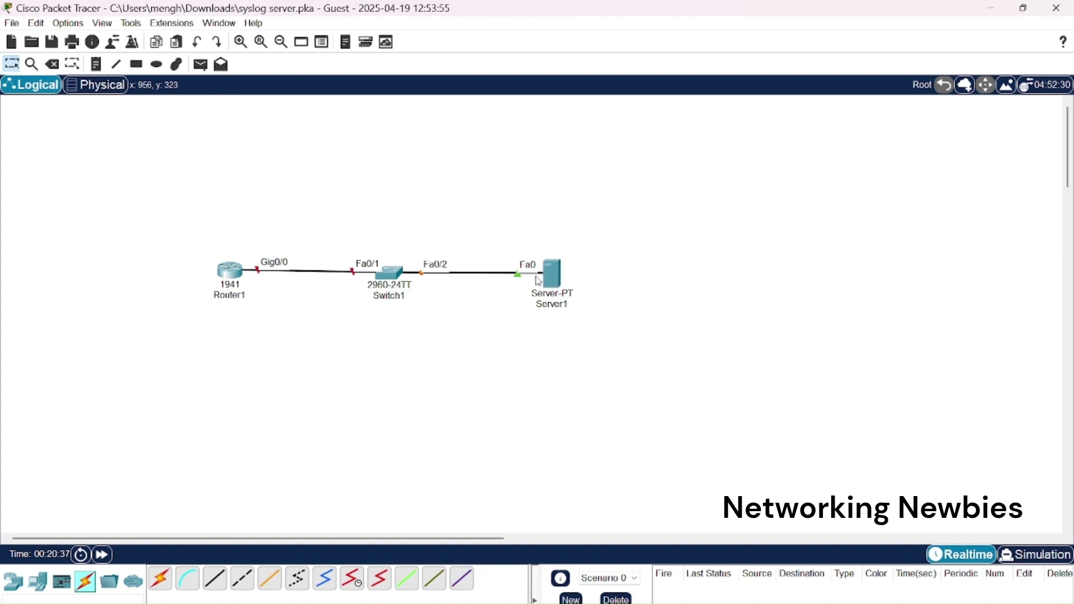
Open Router1's CLI, decline the setup dialog and enter global configuration mode.
left_click(236, 278)
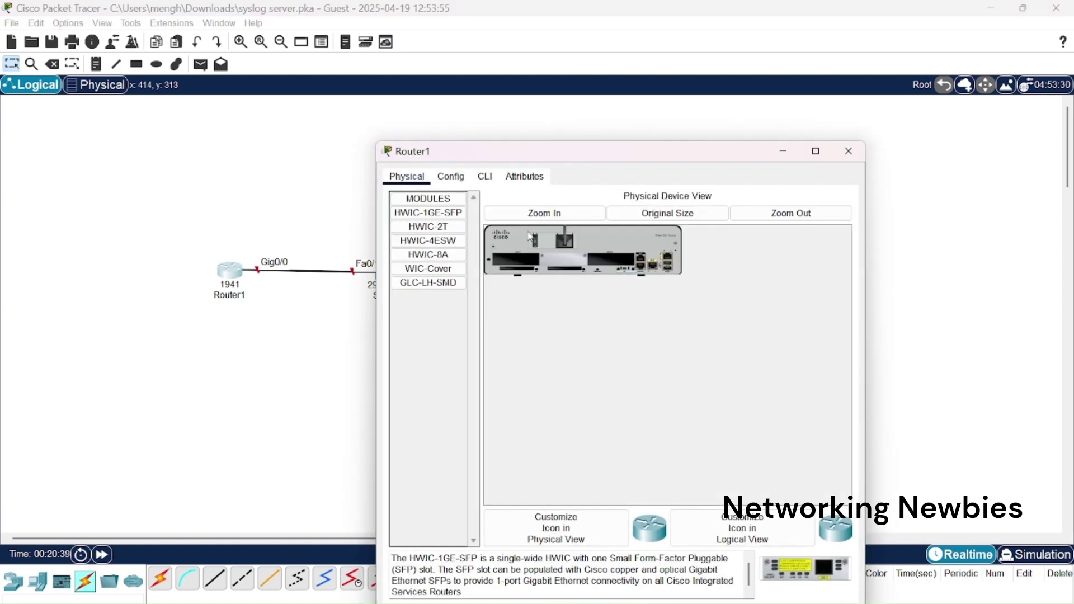
left_click(486, 178)
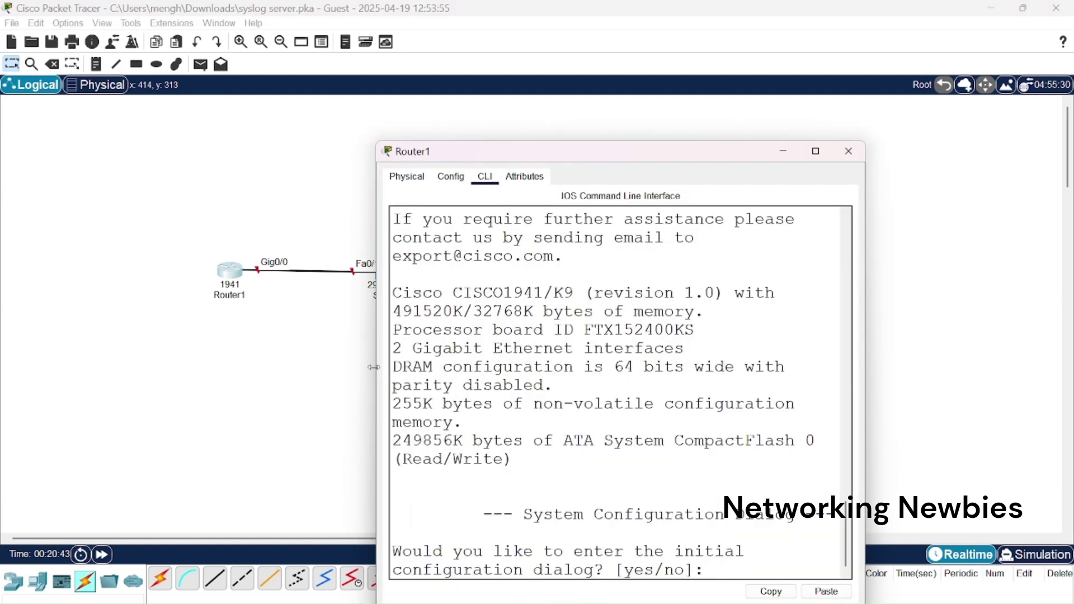
left_click_drag(377, 380, 129, 380)
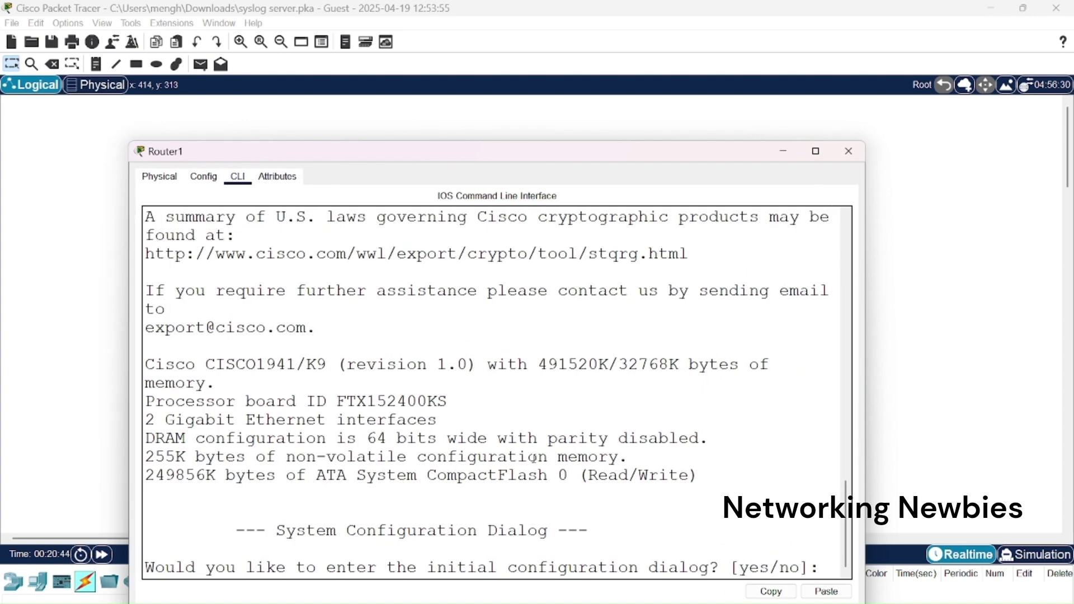
type("no")
key("Return")
key("Return")
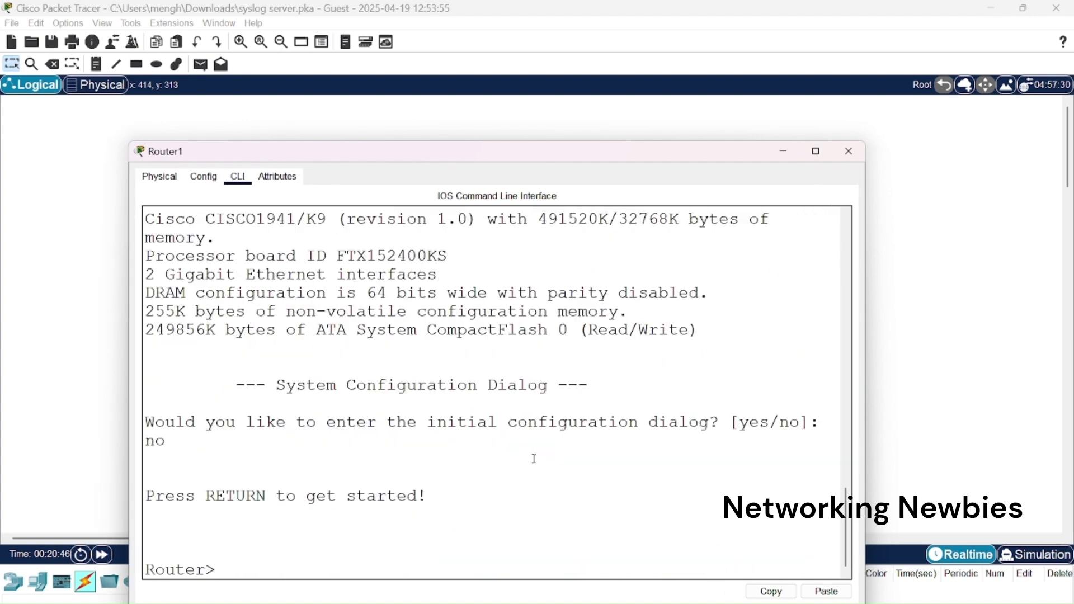
type("en")
key("Return")
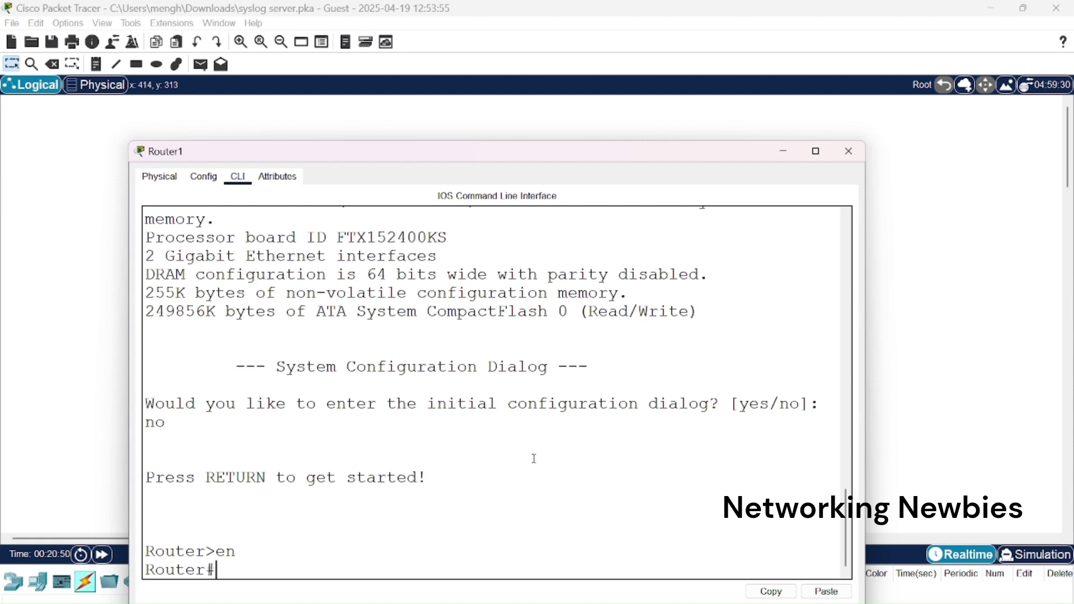
type("config")
type(" t")
key("Return")
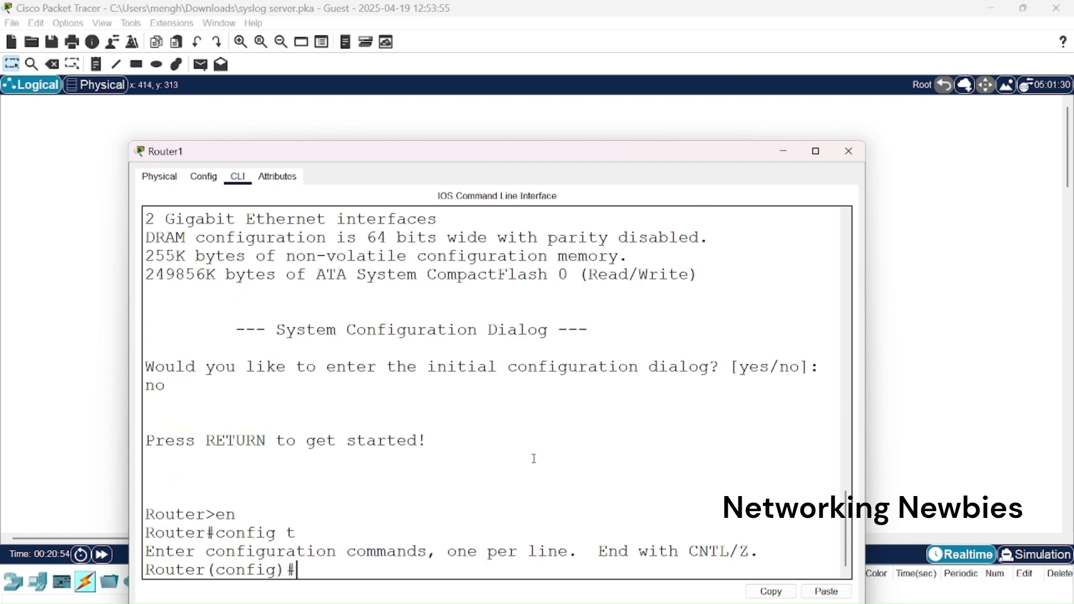
Assign 192.168.10.1 255.255.255.0 to interface GigabitEthernet0/0.
type("inte")
key("Tab")
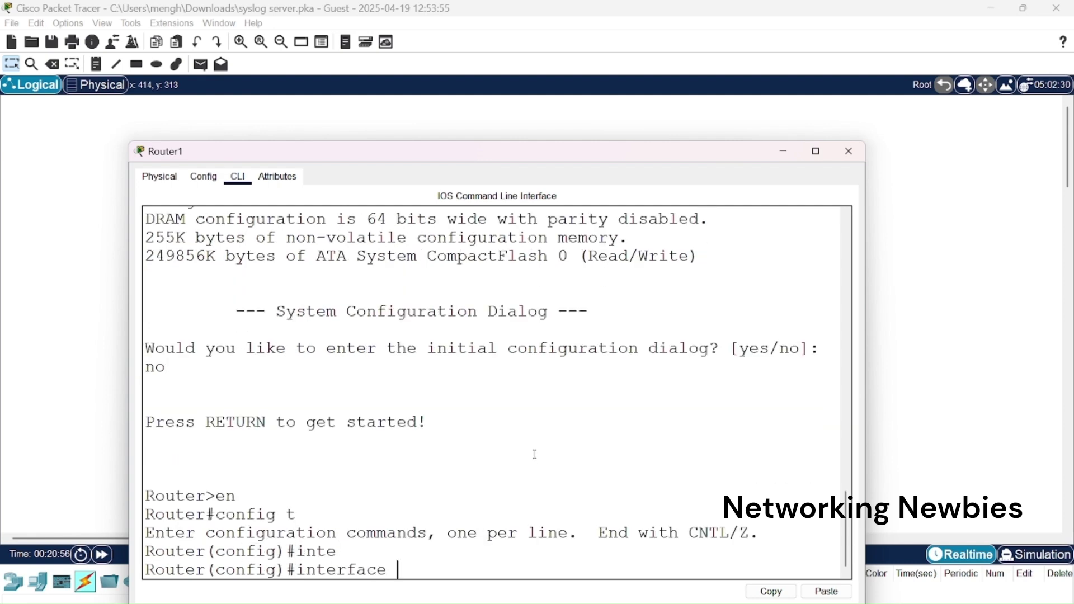
type("gi")
key("Tab")
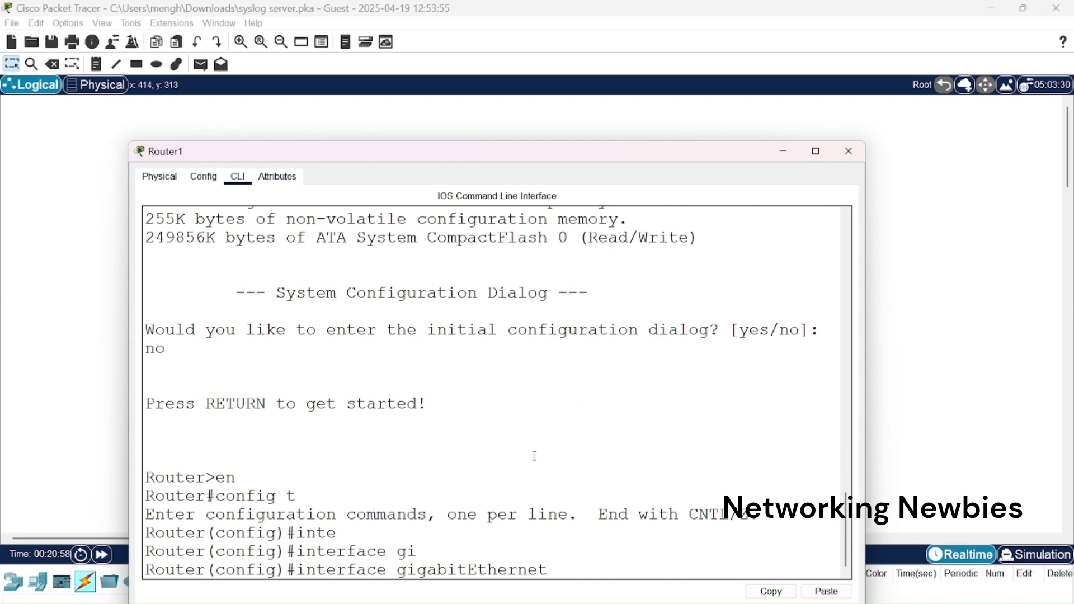
type("0/0")
key("Return")
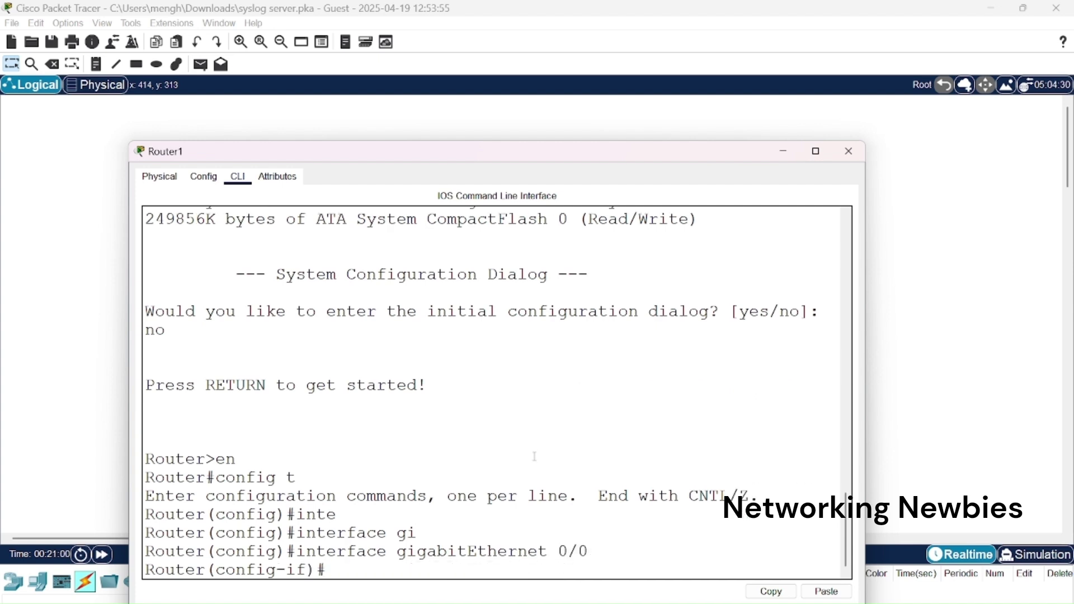
type("ip ad")
key("Tab")
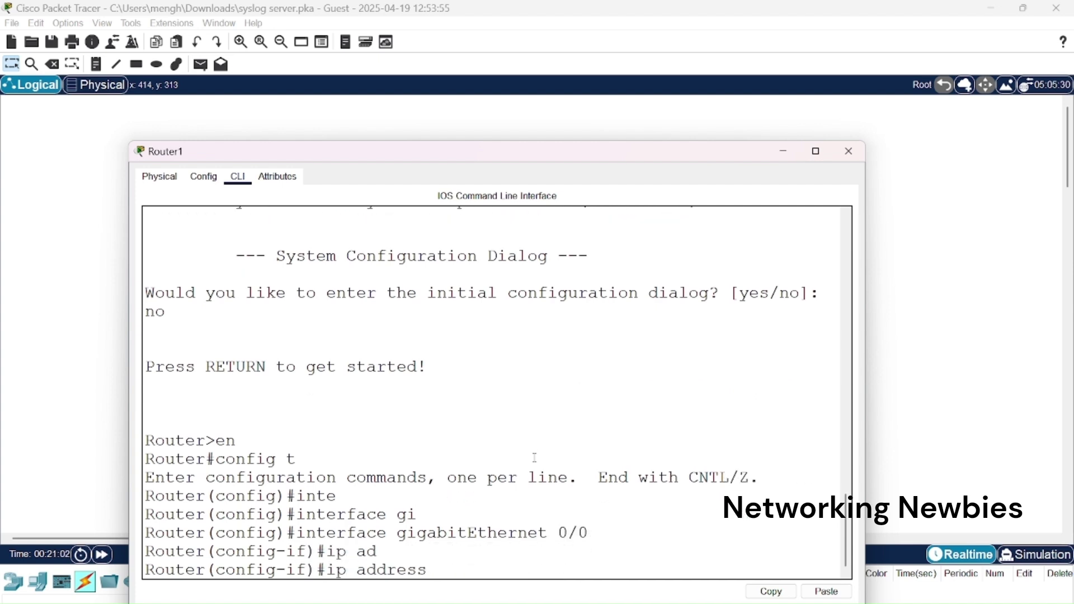
type("192.168.10.1")
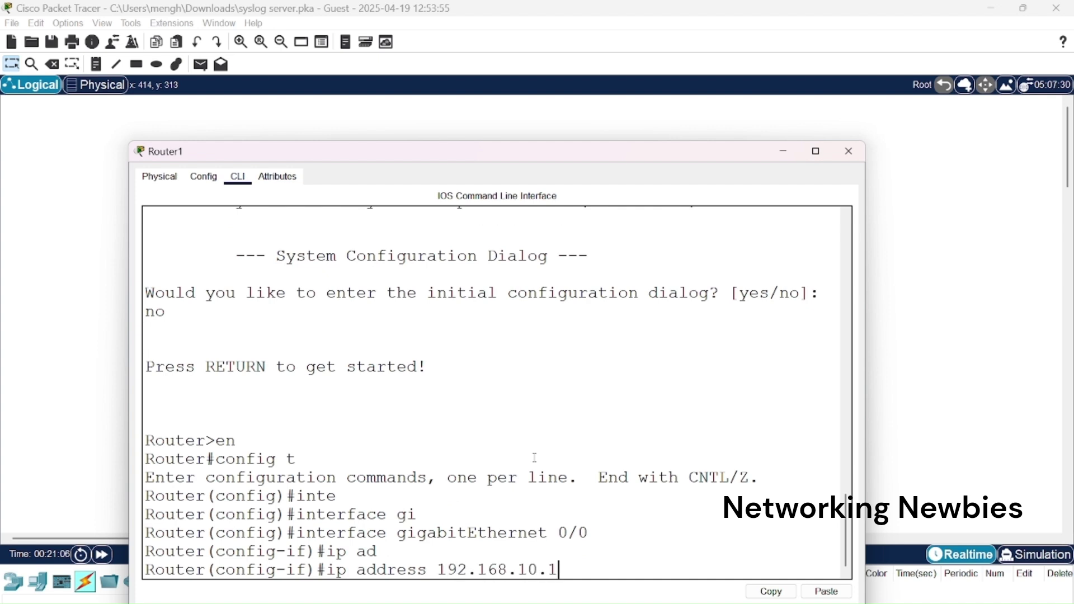
type(" 255.255.255.0")
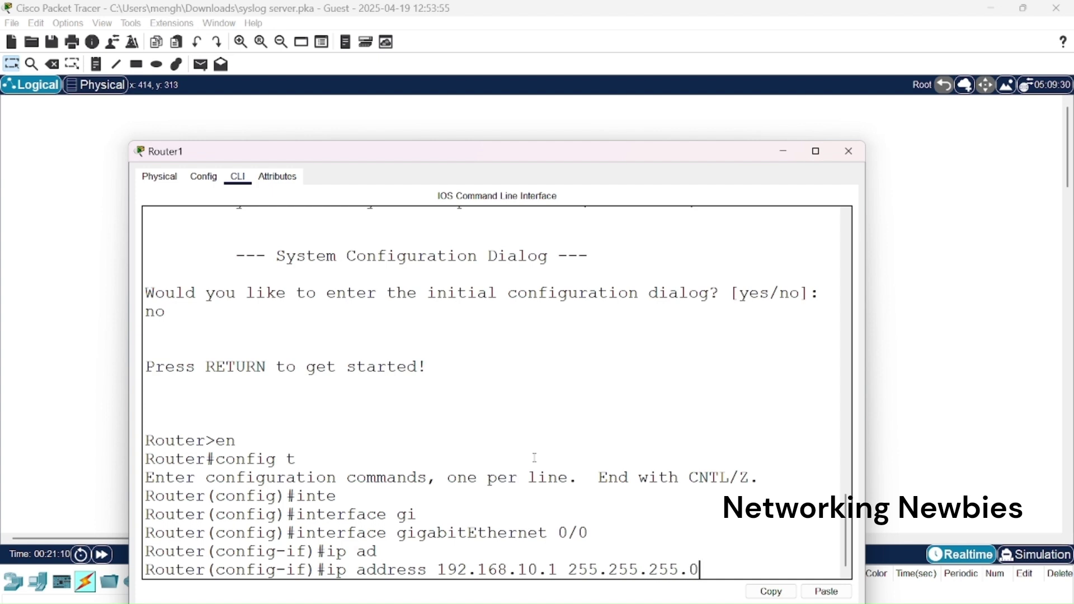
key("Return")
Bring GigabitEthernet0/0 up with no shutdown.
type("no ")
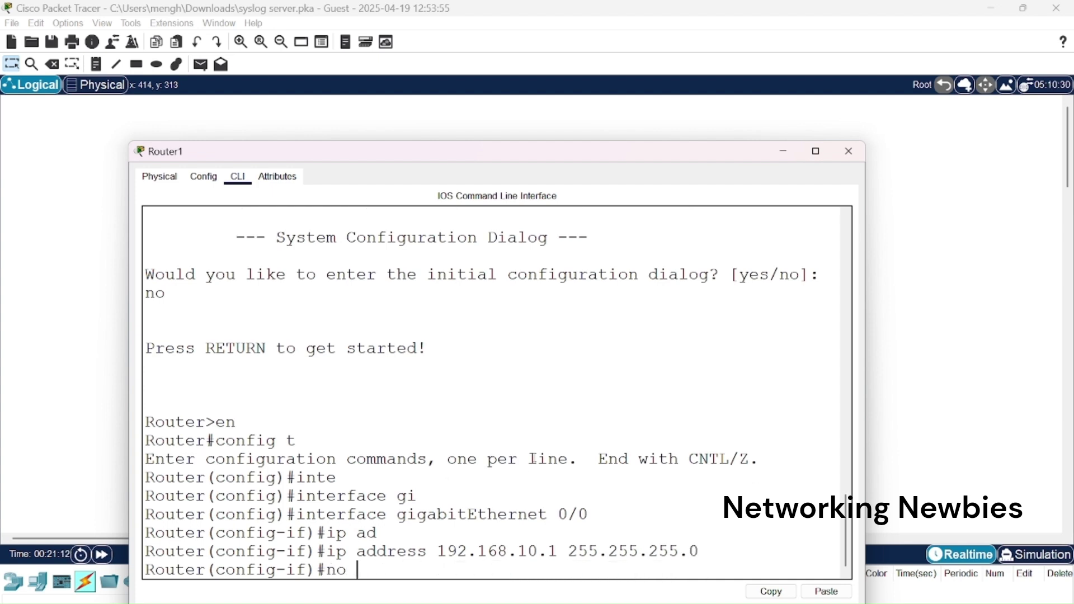
type("shut")
key("Tab")
key("Return")
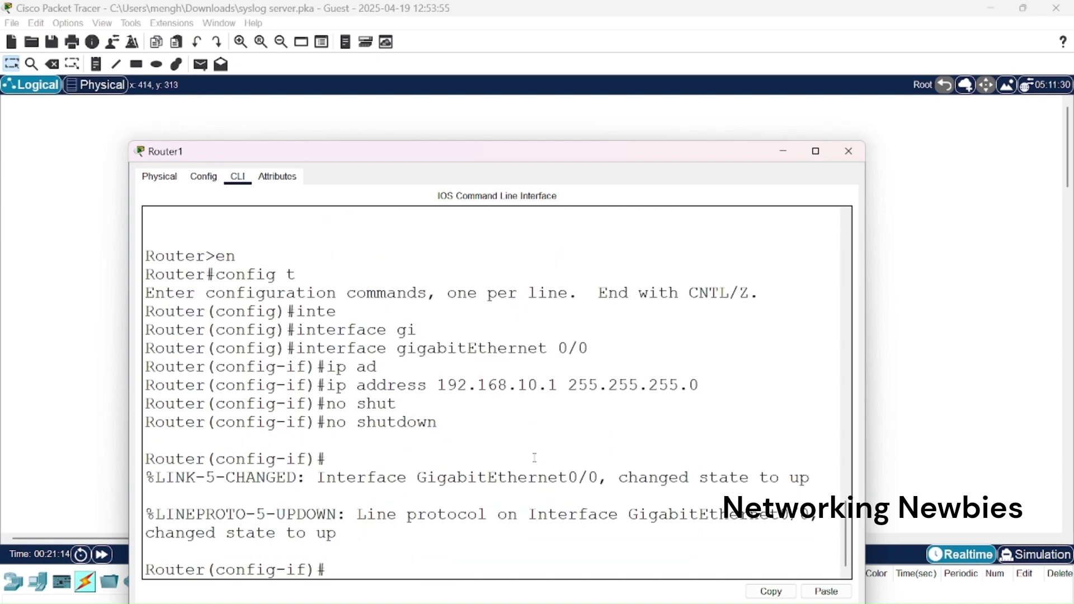
key("Return")
key("Return")
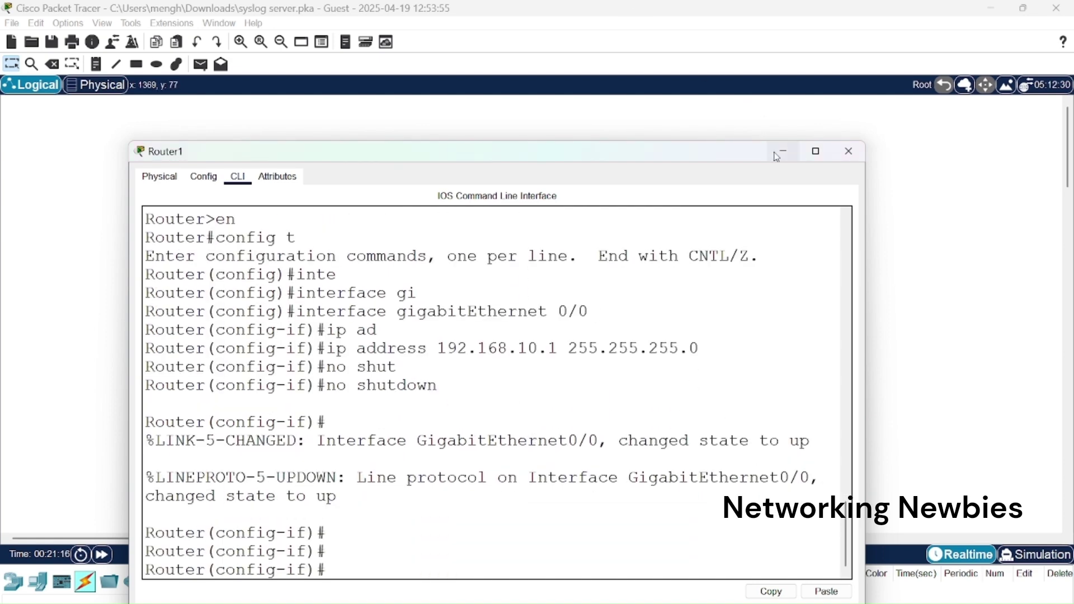
Set Server1's static IPv4 address to 192.168.10.10 with subnet mask 255.255.255.0.
left_click(776, 153)
left_click(551, 273)
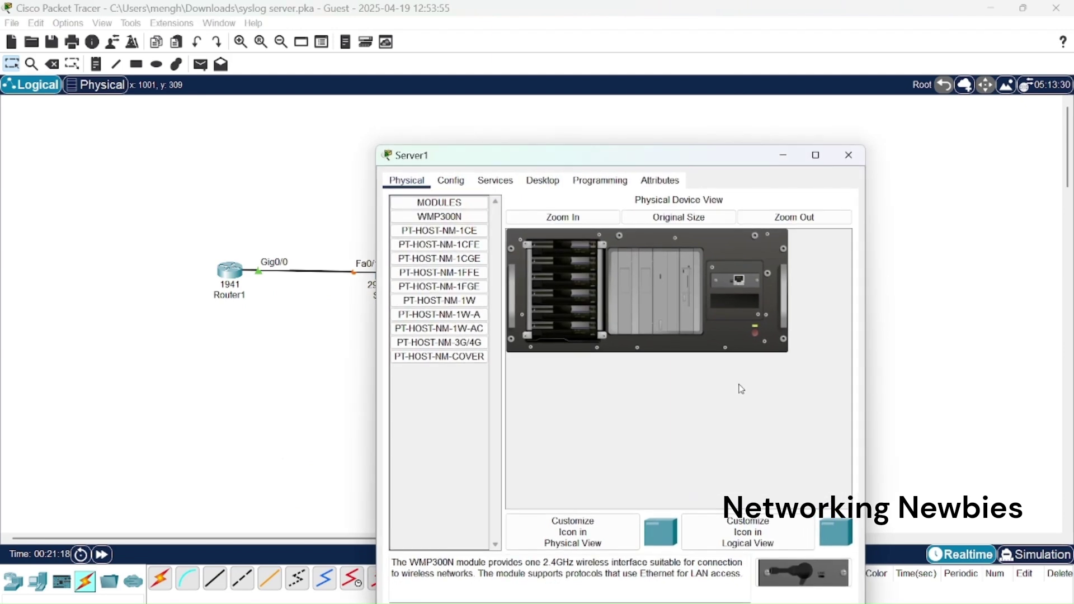
left_click(543, 180)
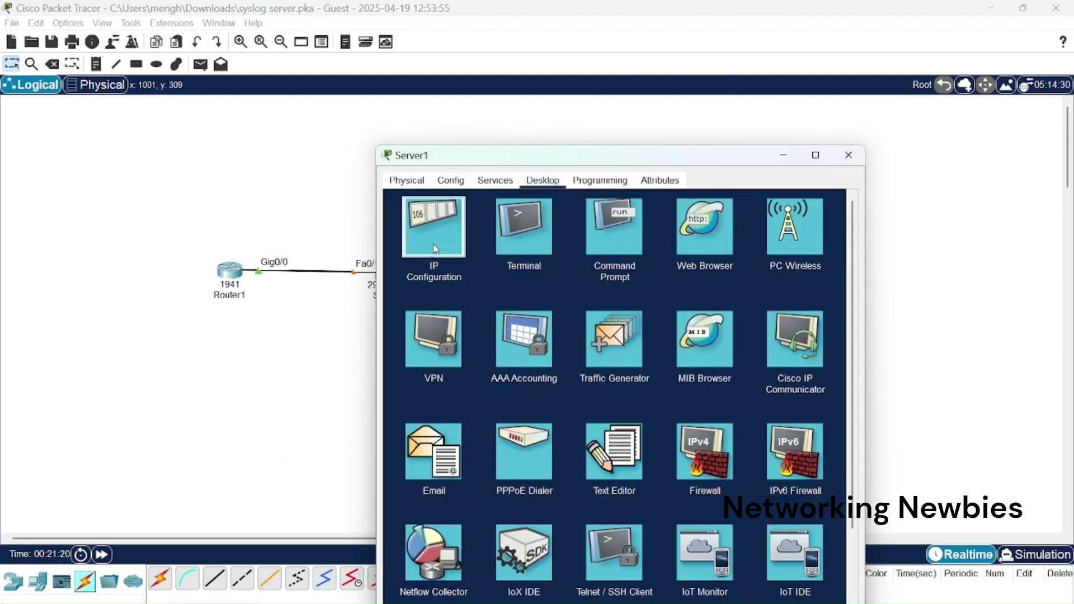
left_click(436, 249)
left_click(626, 250)
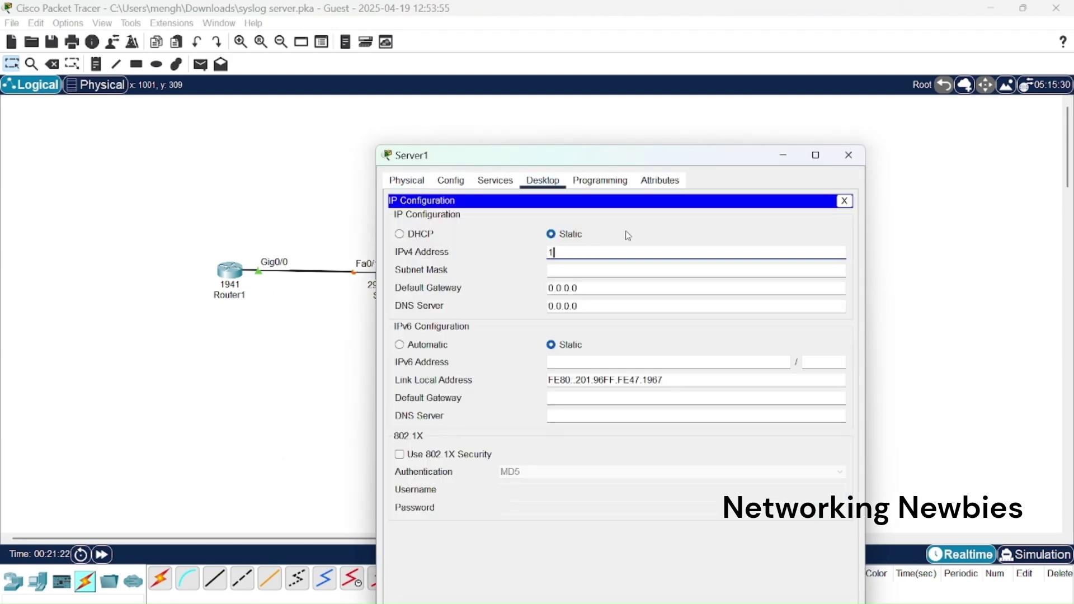
type("192.168.10.10")
left_click(602, 268)
left_click(850, 155)
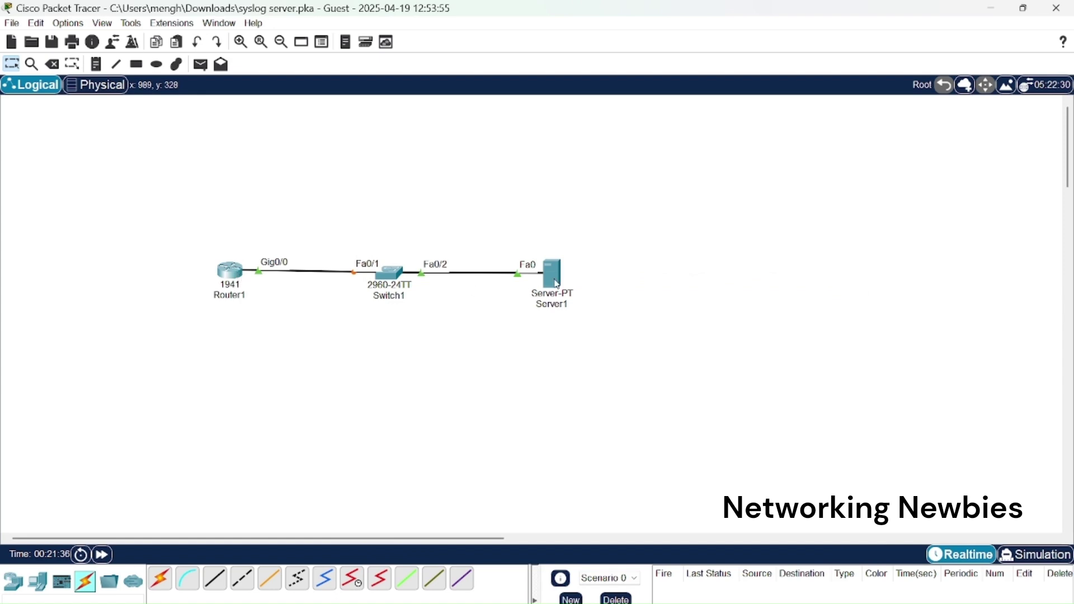
Reopen Router1's CLI and return to the privileged prompt with Ctrl+Z.
left_click(238, 277)
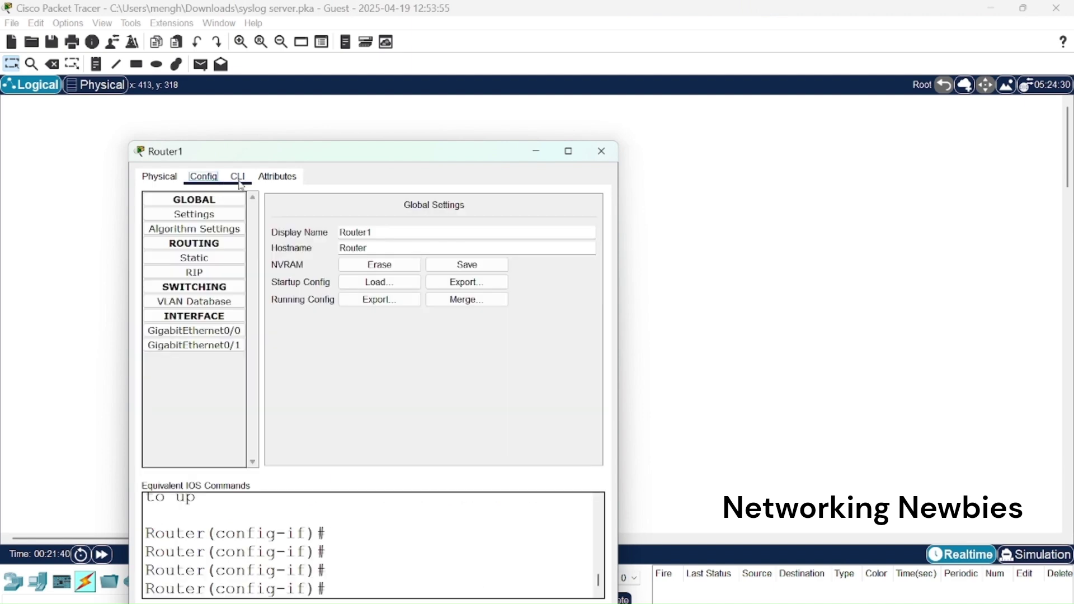
left_click(238, 176)
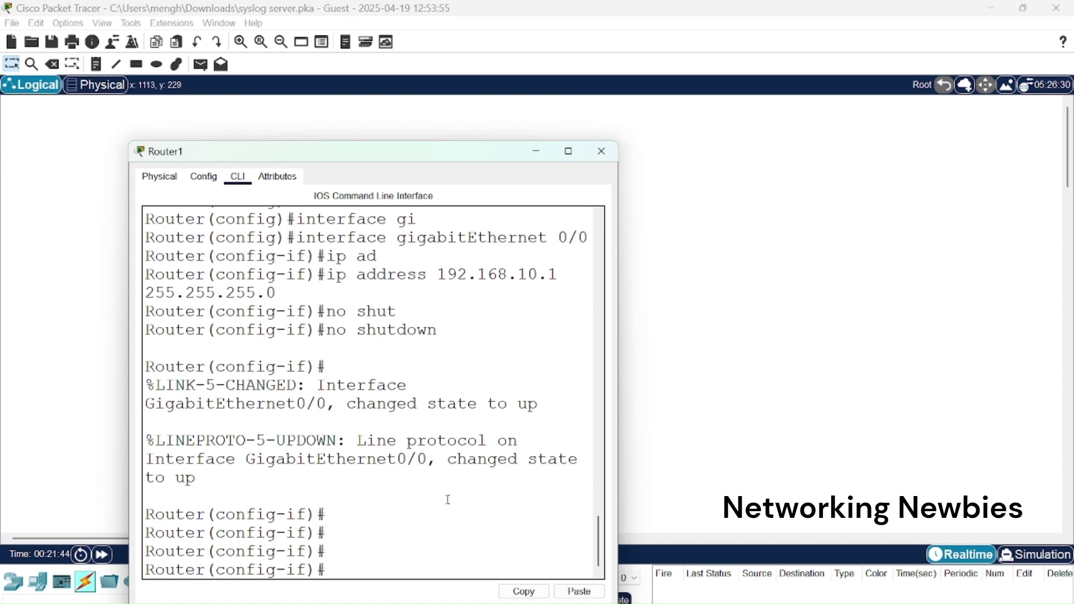
key("ctrl+z")
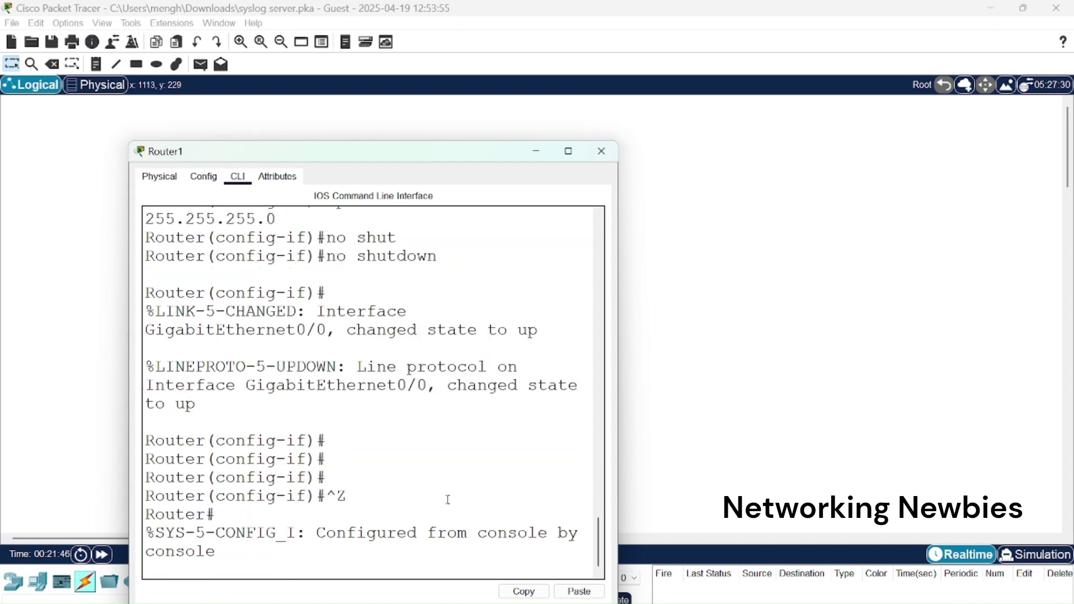
key("Return")
key("Return")
Ping 192.168.10.10 twice and confirm the 100 percent success rate.
type("pi")
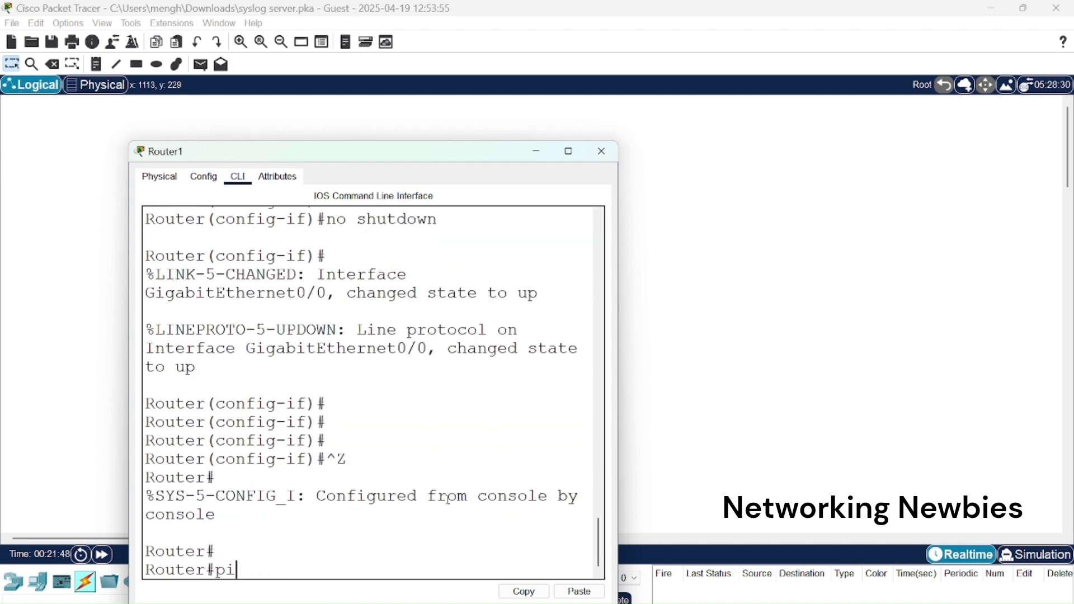
type("ng 192.168.10.10")
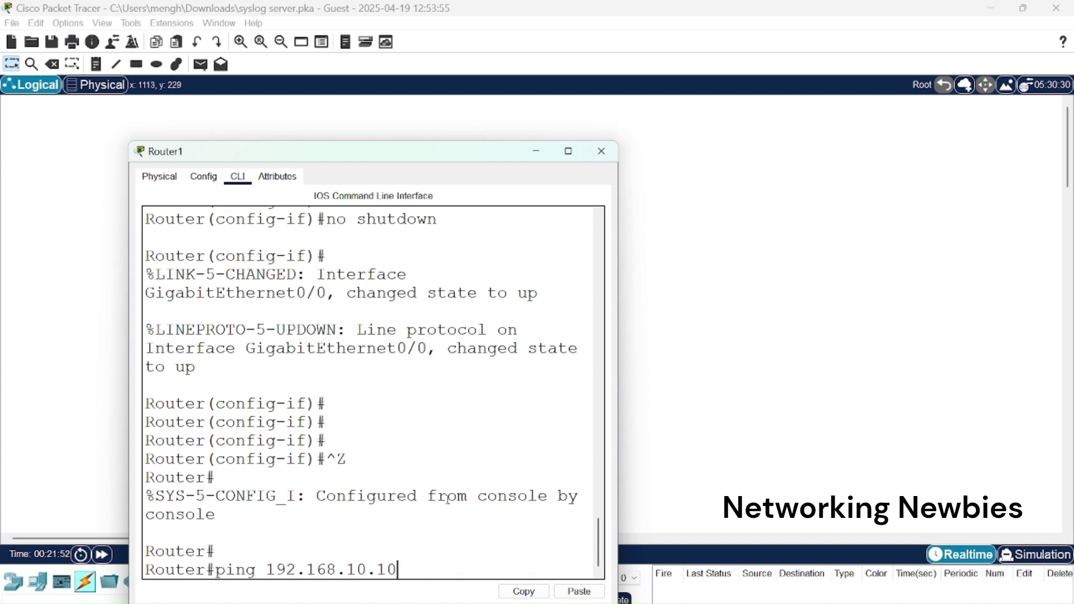
key("Return")
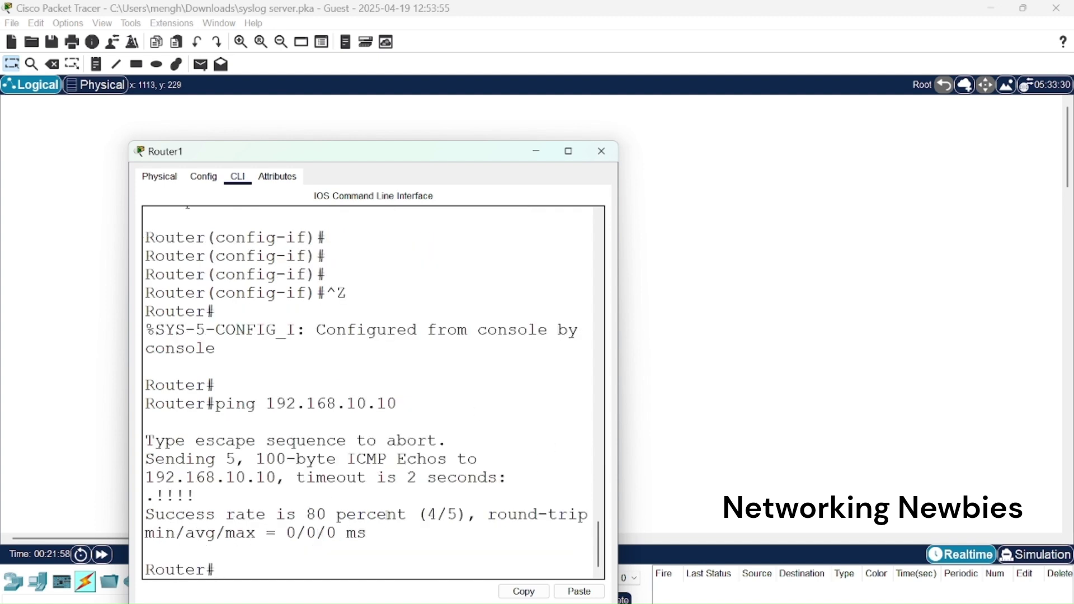
key("Up")
key("Return")
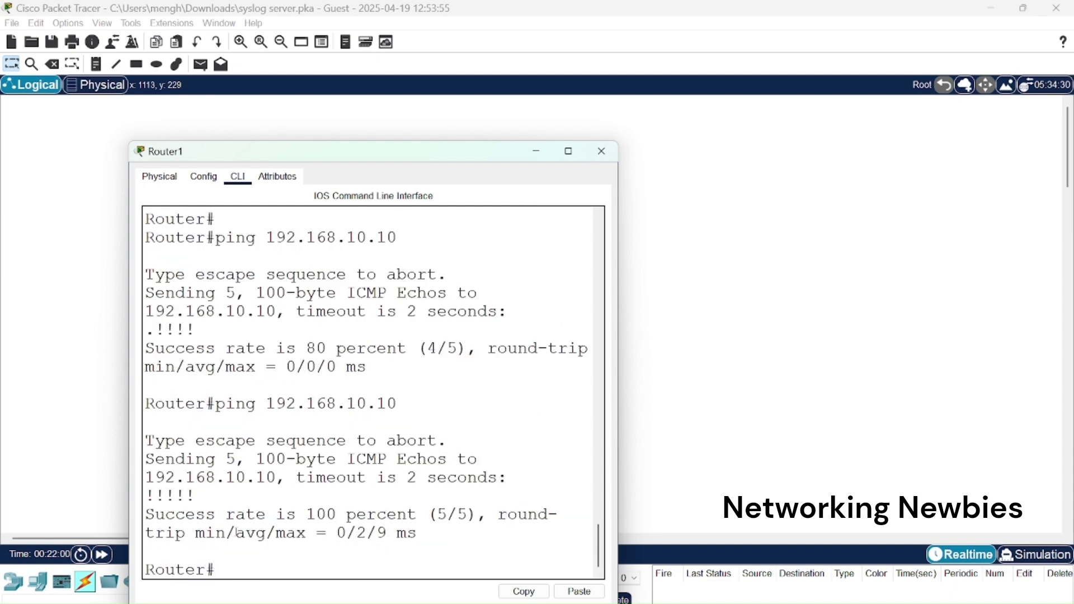
left_click_drag(334, 507, 246, 514)
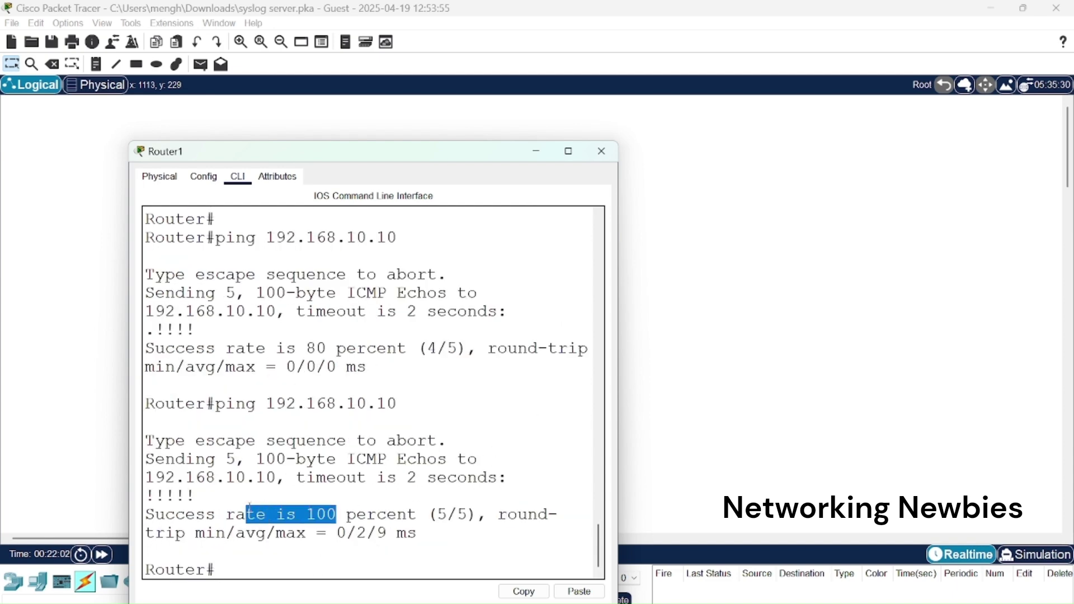
left_click(538, 150)
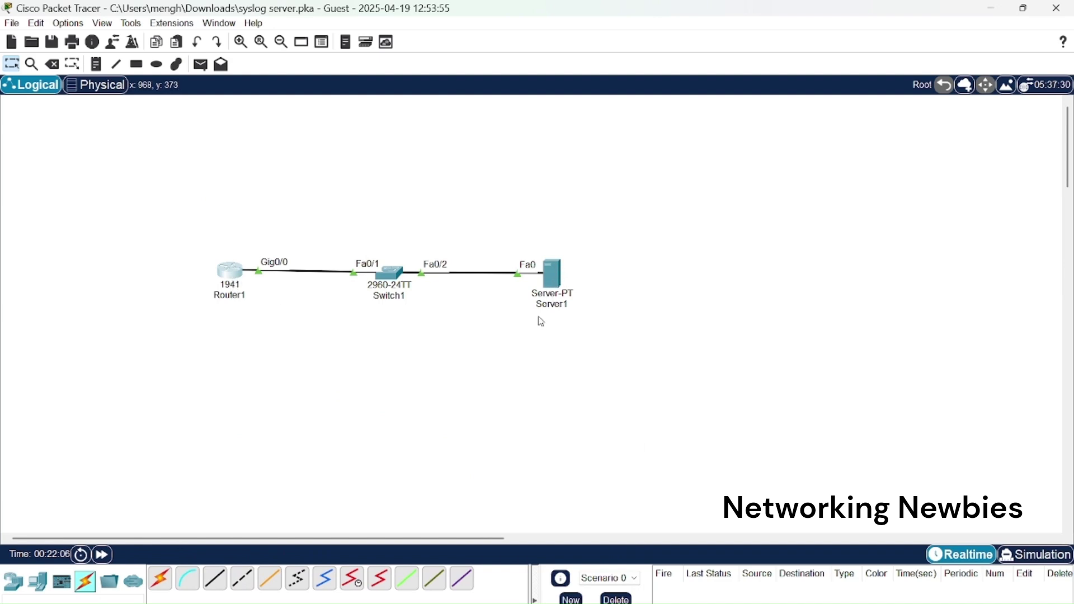
Toggle Server1's SYSLOG service Off and back On, with its log empty.
left_click(560, 280)
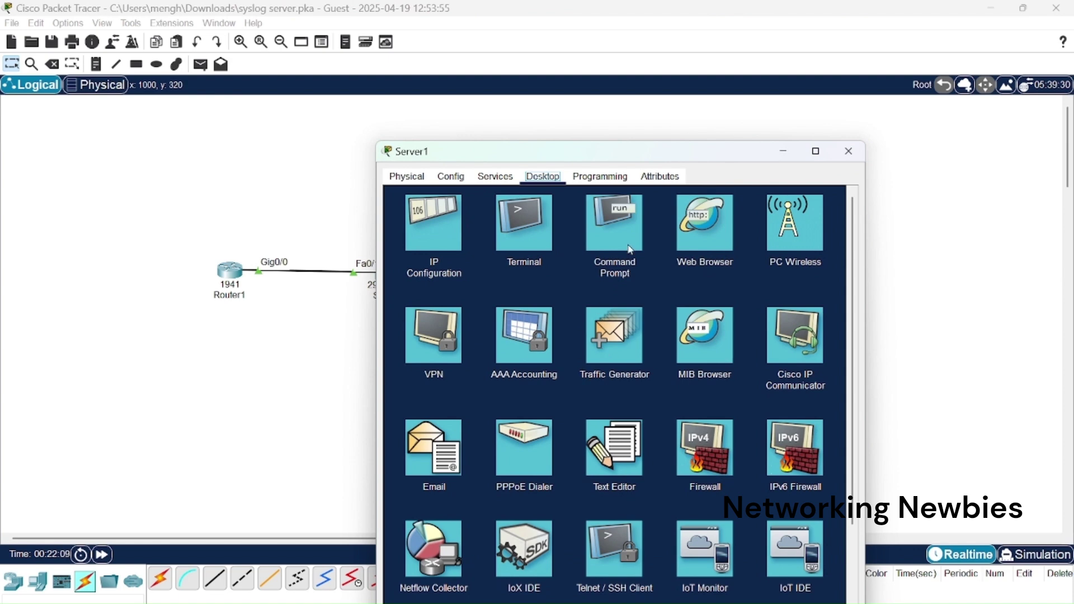
left_click(495, 177)
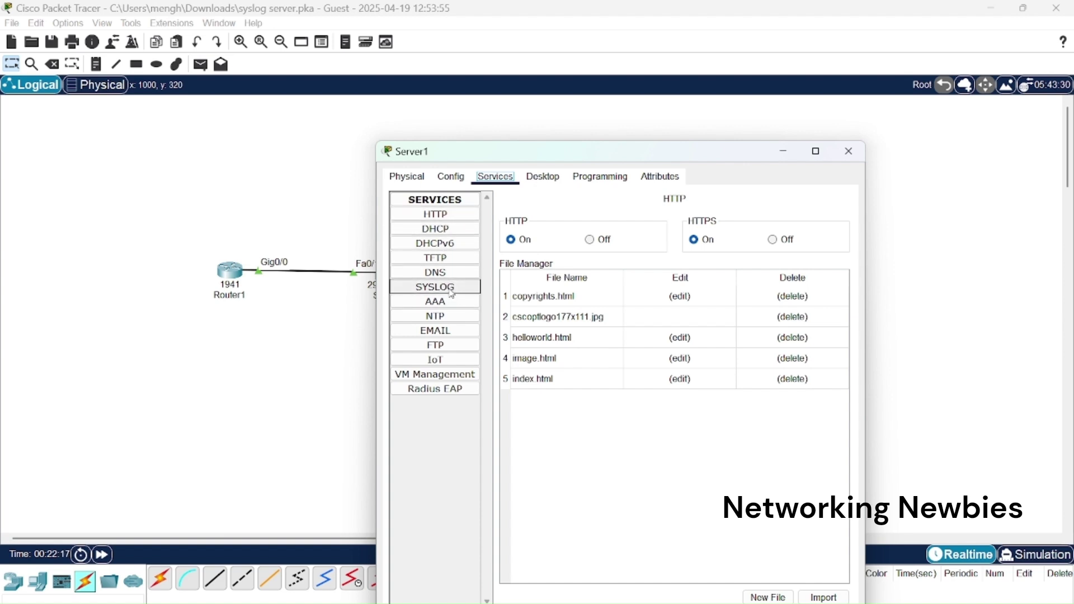
left_click(451, 289)
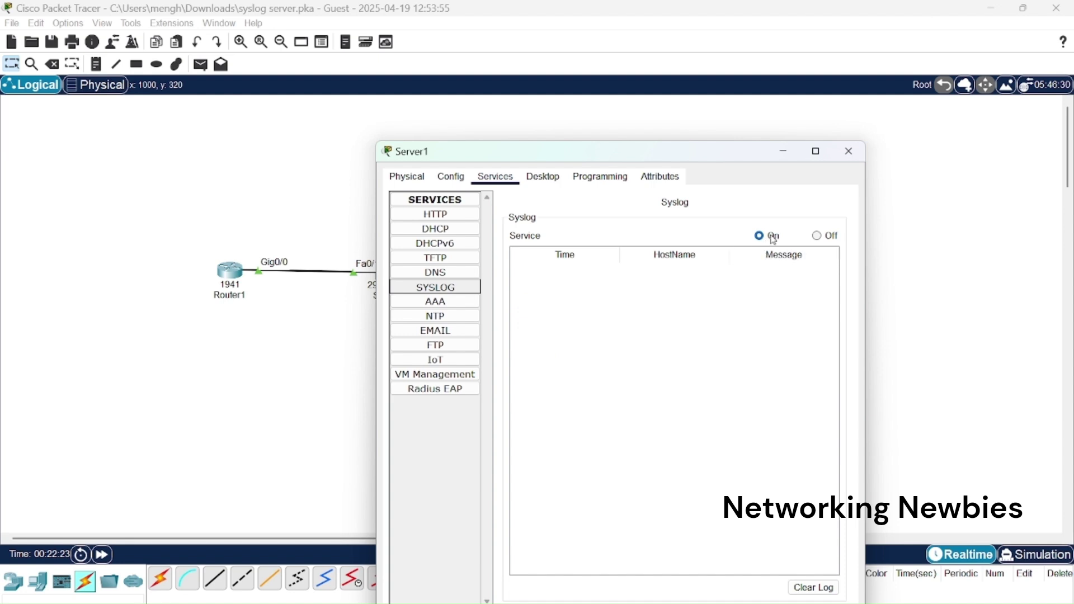
left_click(815, 242)
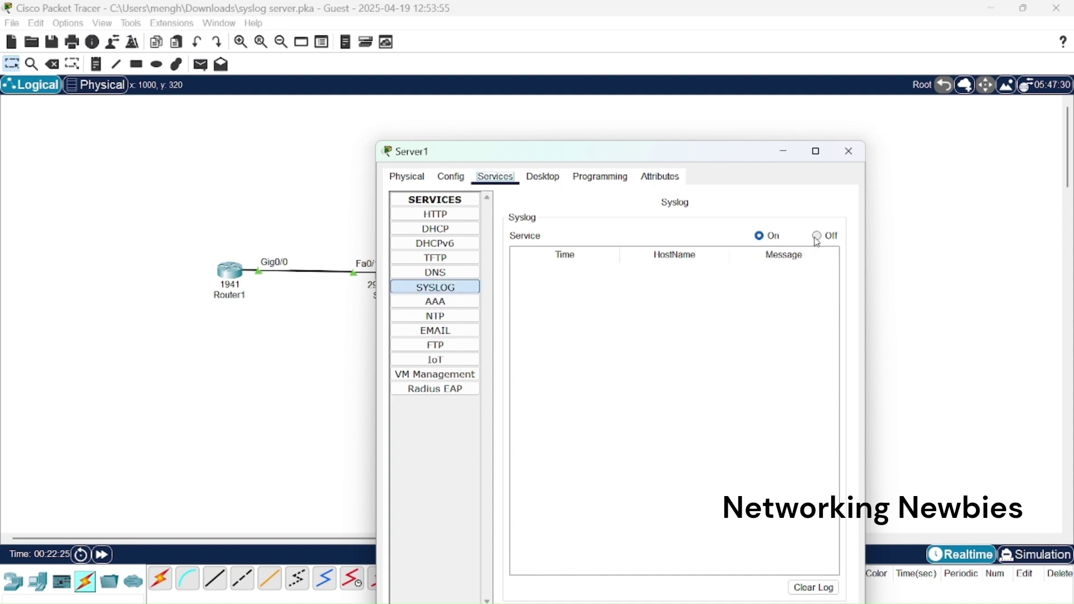
left_click(817, 237)
left_click(760, 236)
Close Server1's window, return to Router1's CLI and enter global configuration mode.
left_click(848, 151)
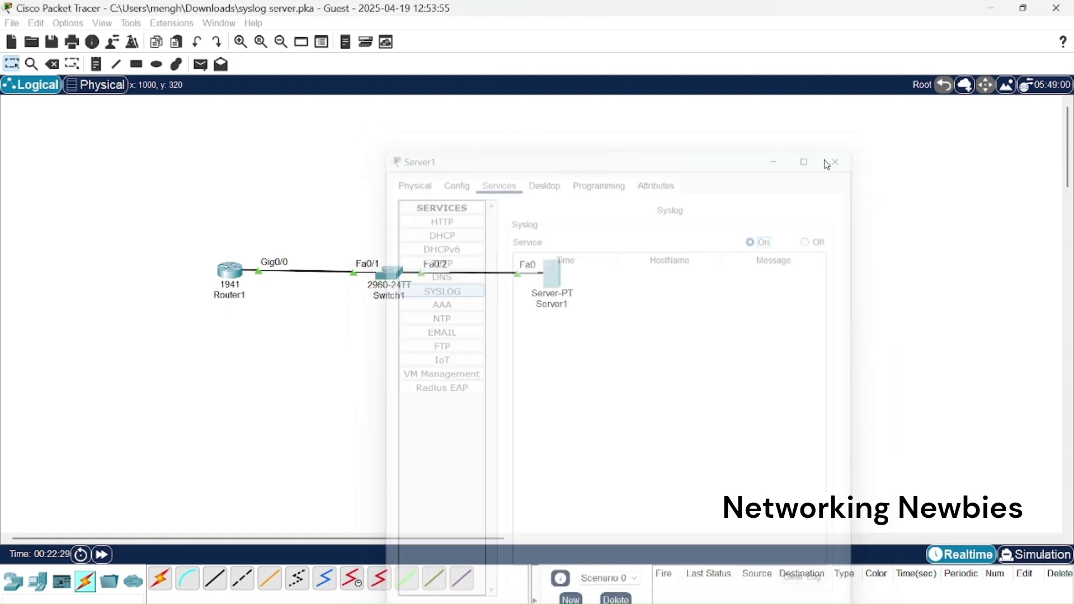
left_click(248, 288)
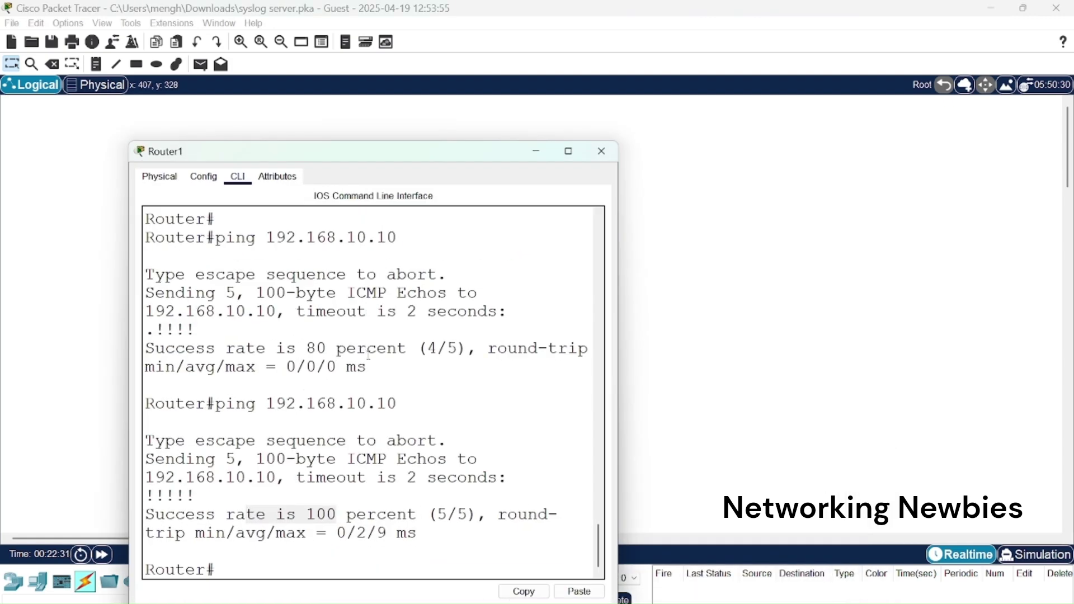
left_click(366, 418)
key("Return")
key("Return")
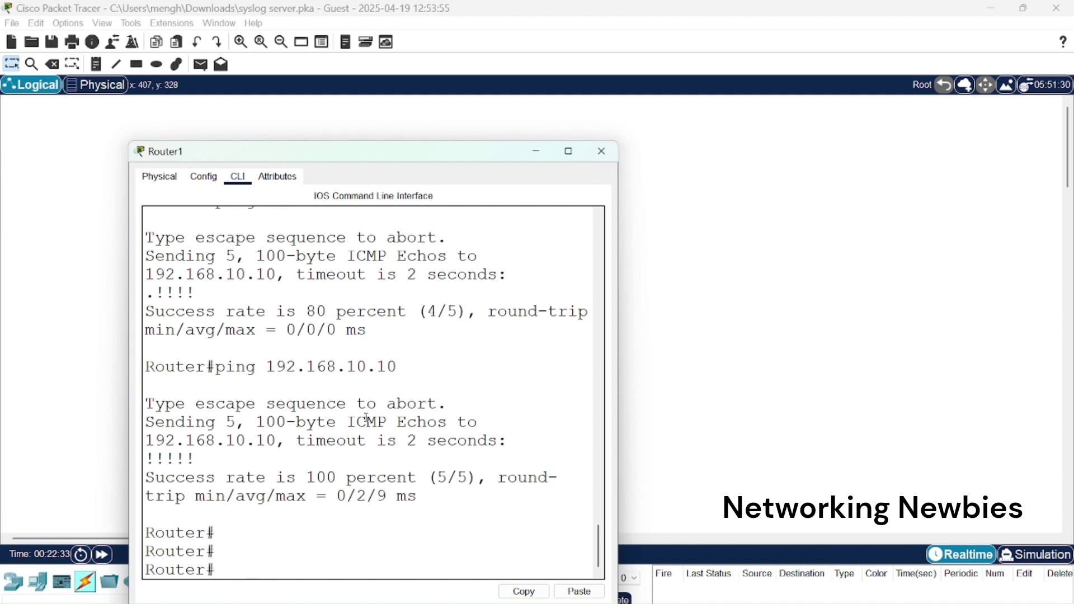
type("config")
key("BackSpace")
key("BackSpace")
key("BackSpace")
type("iig t")
key("Return")
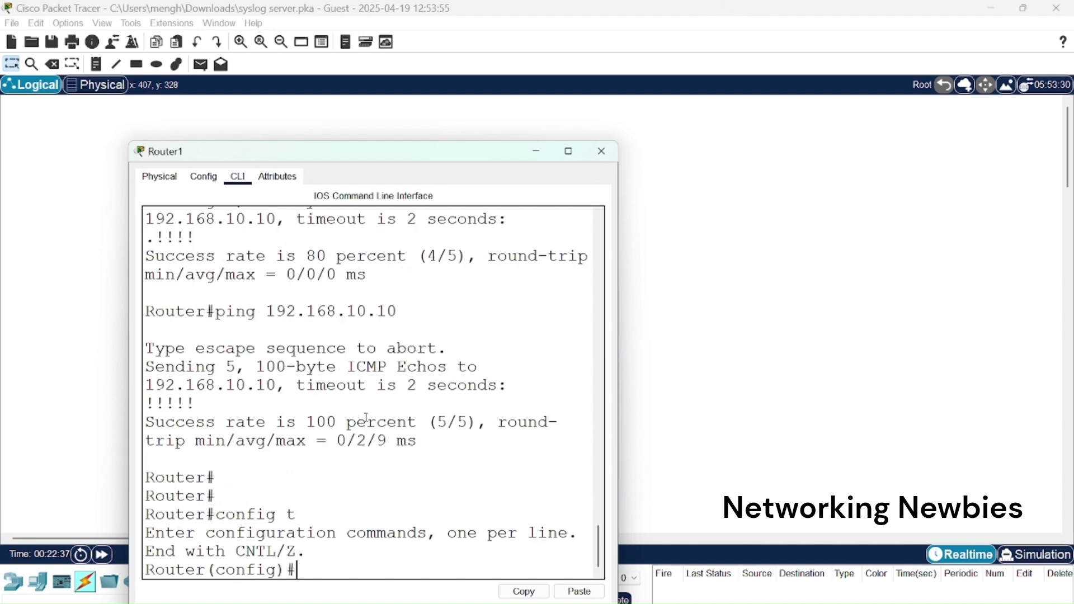
Point Router1's logging to syslog host 192.168.10.10.
type("log")
type("g")
key("Tab")
type("cons")
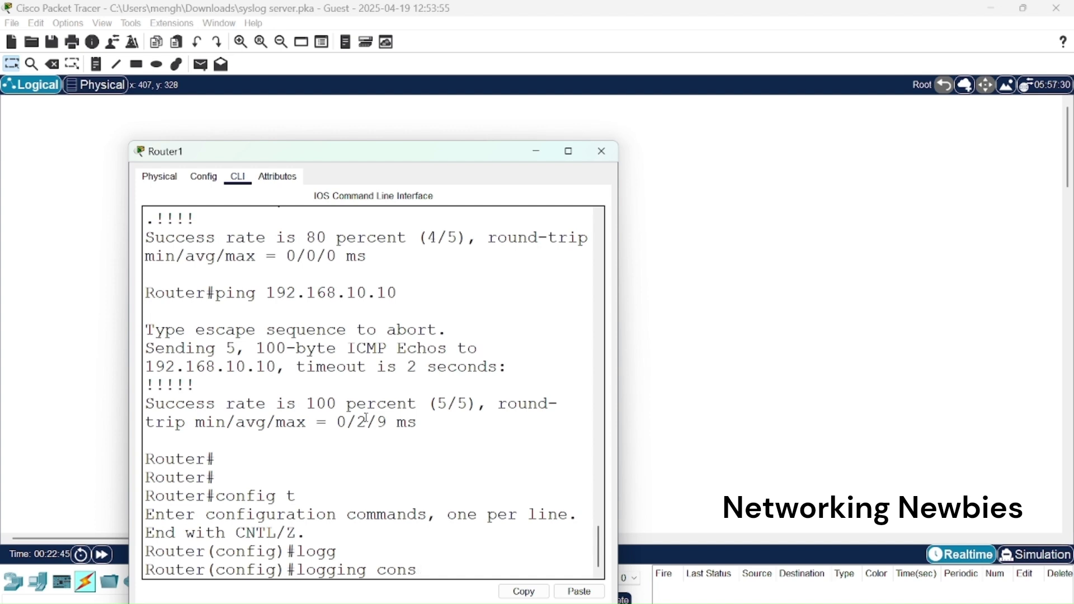
key("BackSpace")
key("BackSpace")
key("BackSpace")
key("BackSpace")
type("192.1681")
key("BackSpace")
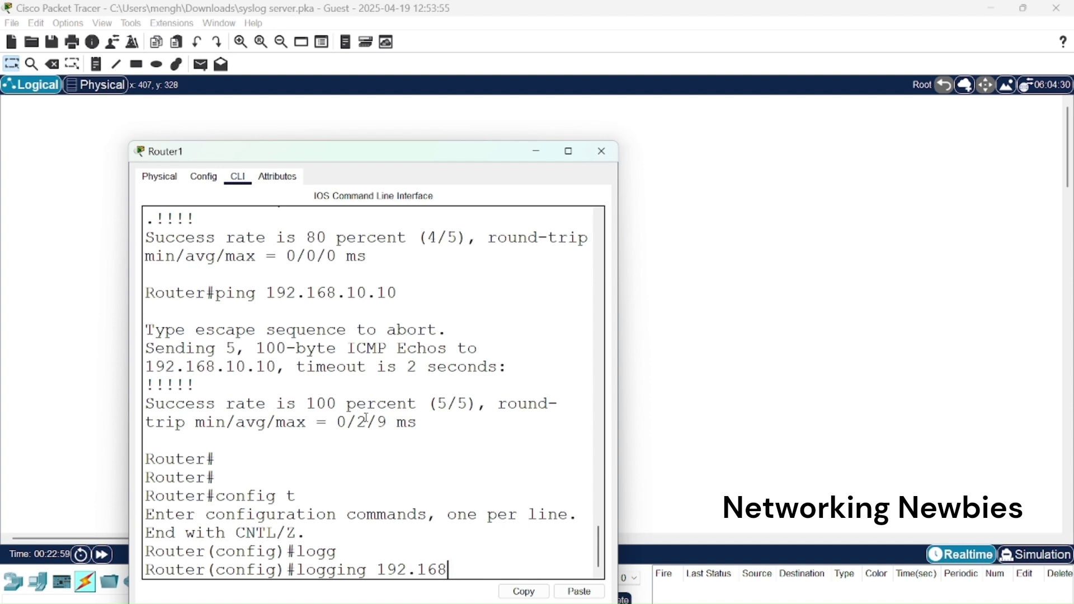
type(".10.10")
key("Return")
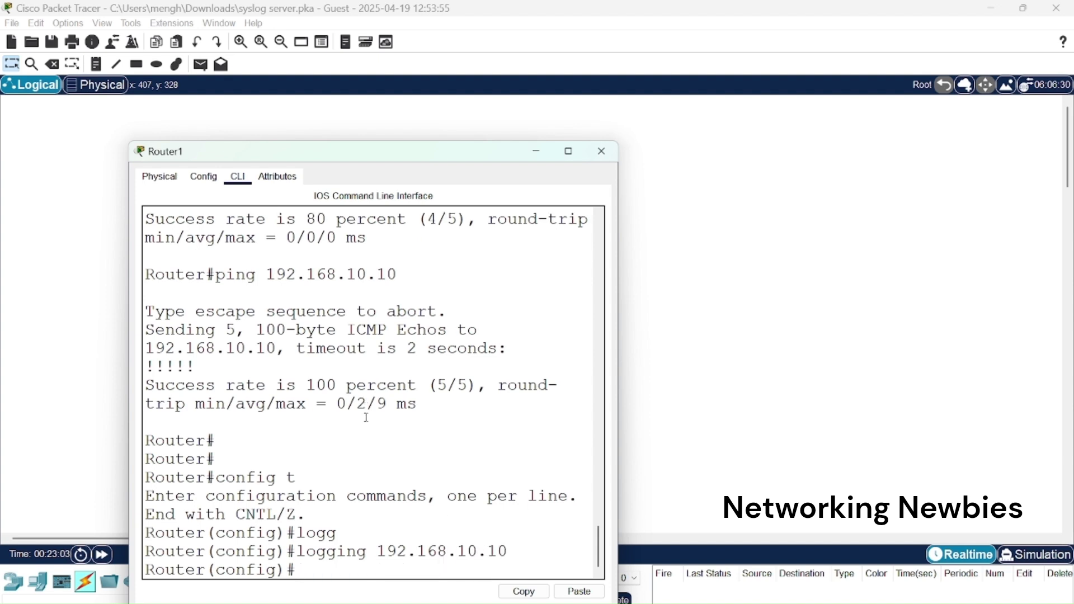
Exit configuration mode and close Router1's console window.
type("exit")
key("Return")
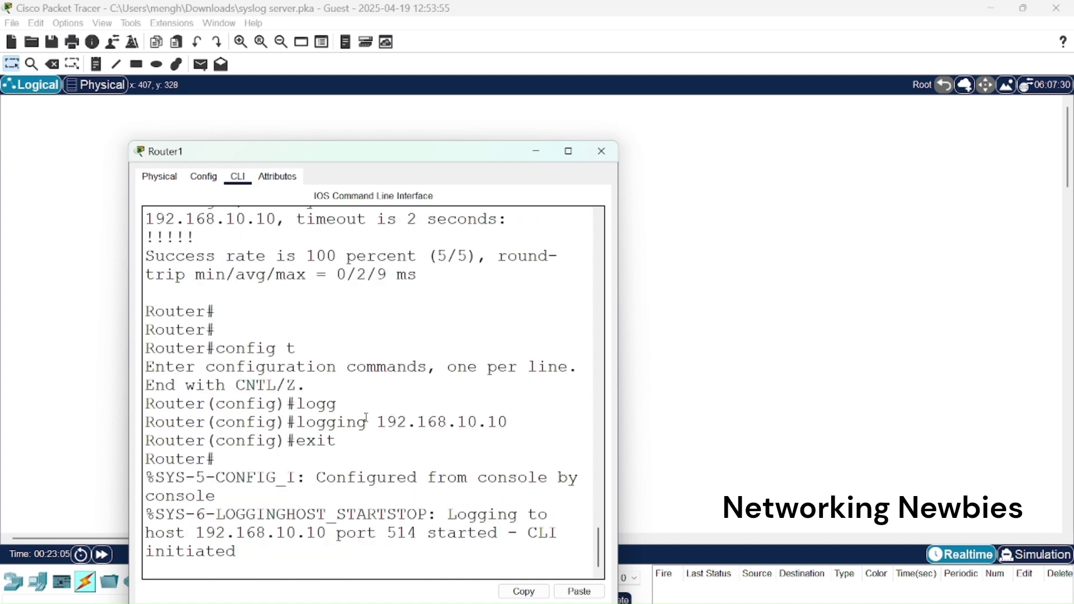
key("Return")
key("Return")
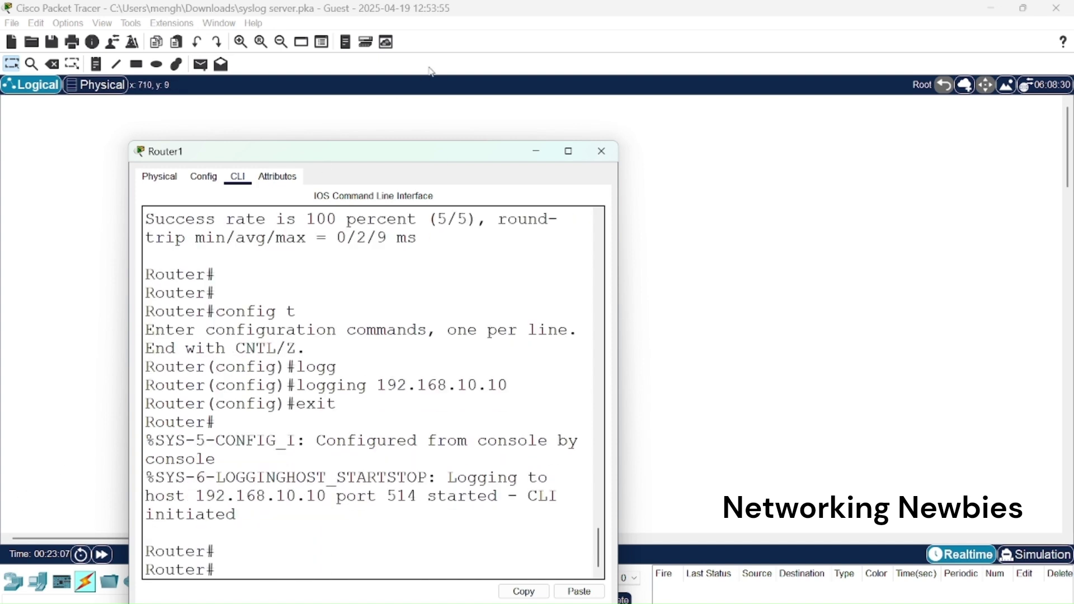
left_click_drag(620, 334, 808, 334)
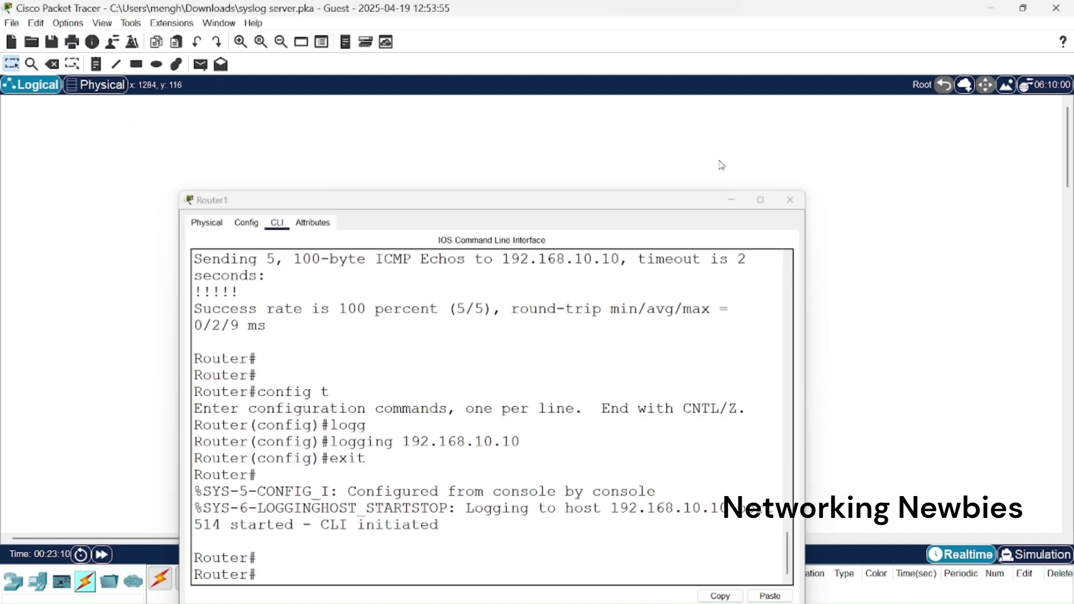
left_click(791, 200)
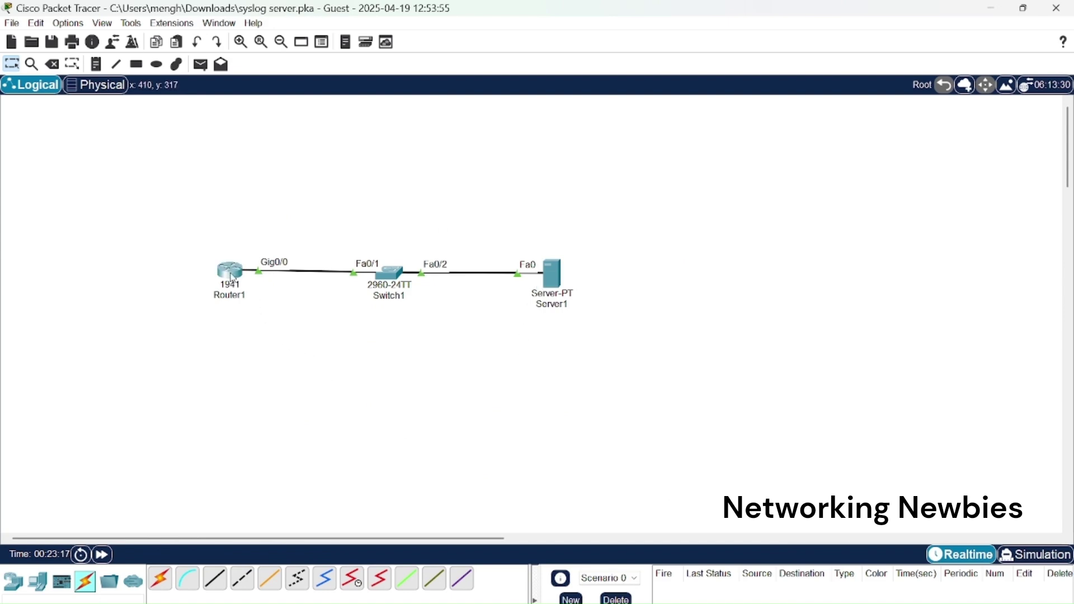
Set an enable password on Router1 from global configuration mode.
left_click(230, 274)
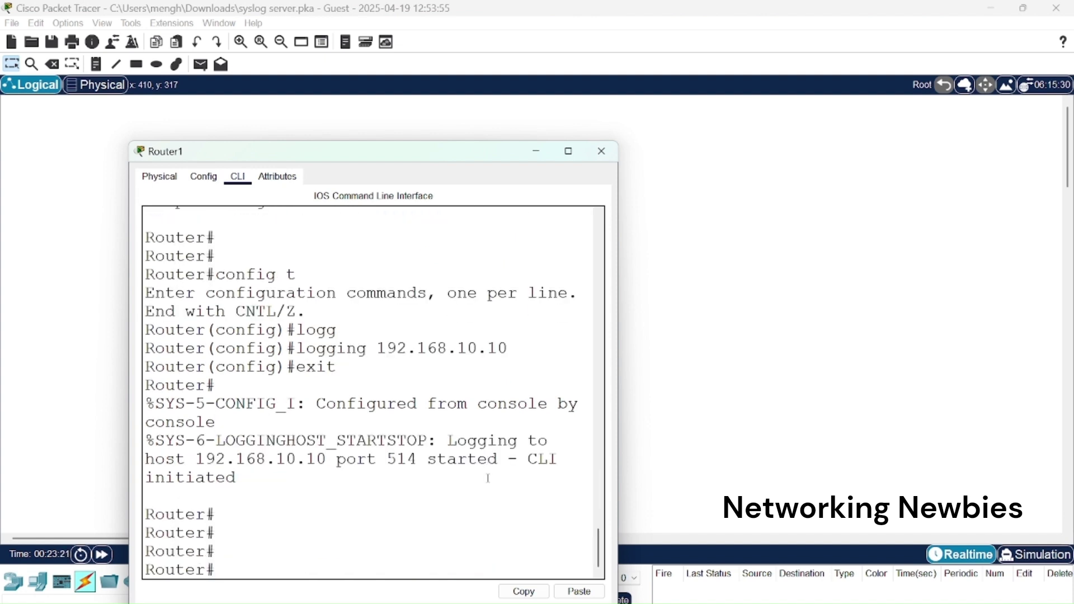
type("conif")
key("BackSpace")
key("BackSpace")
type("fig t")
key("Return")
type("en")
key("Tab")
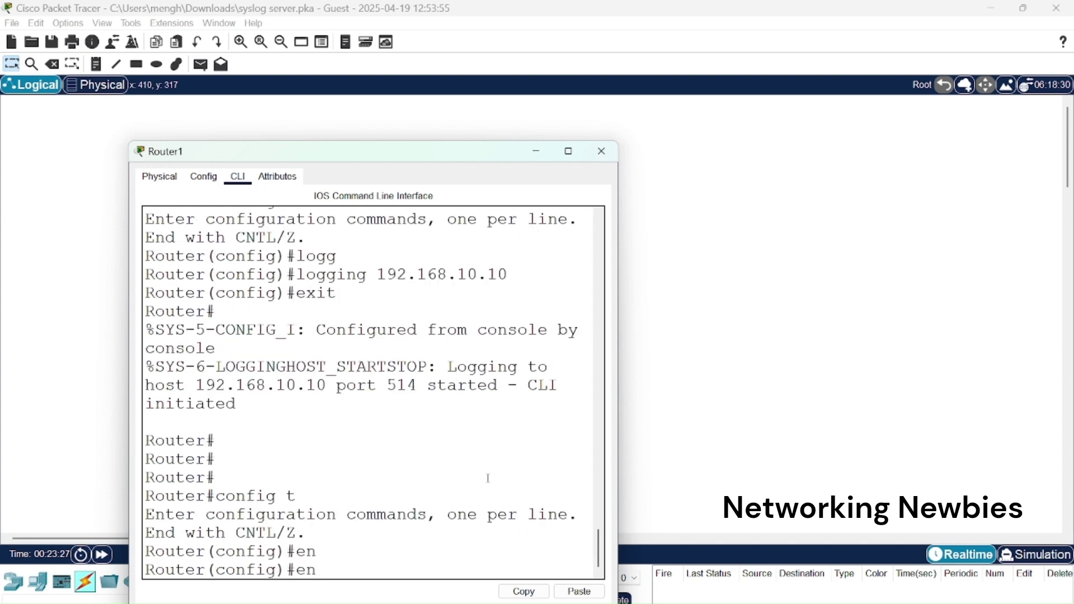
type("a")
key("Tab")
type("pass")
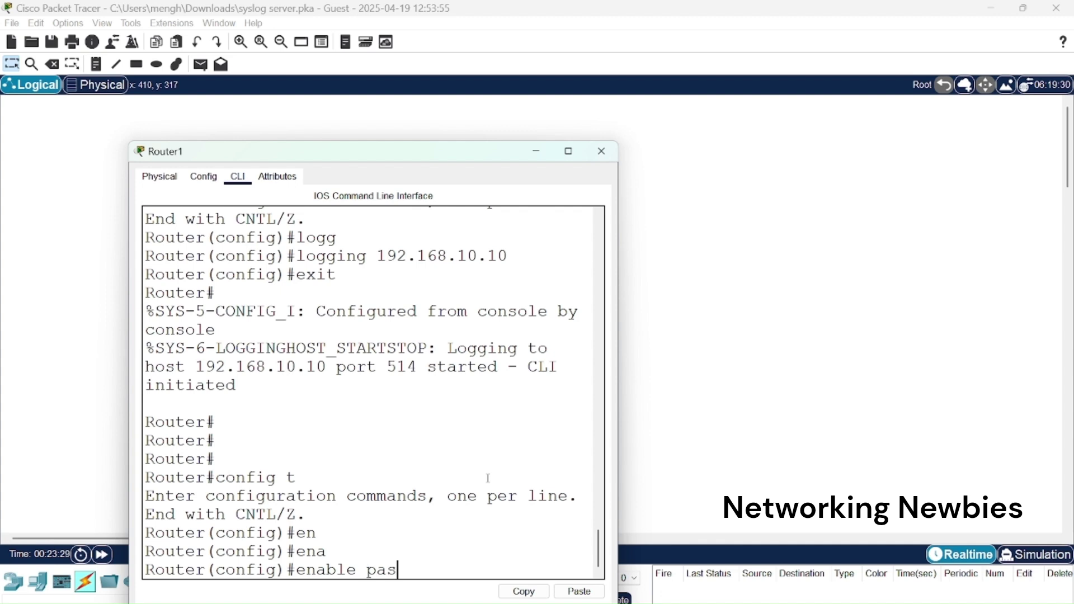
key("Tab")
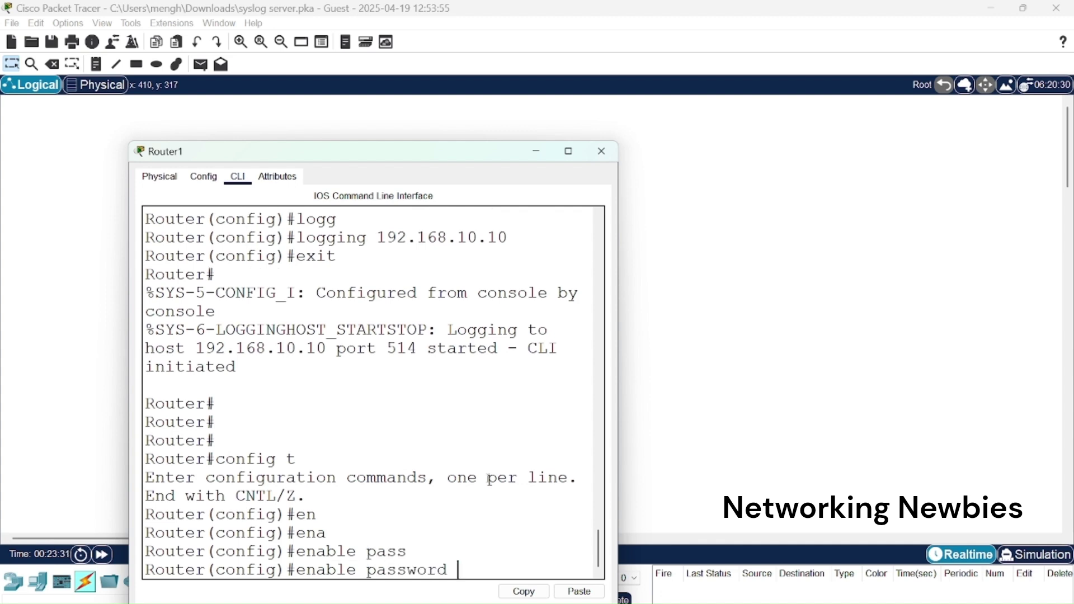
type("123456")
key("Return")
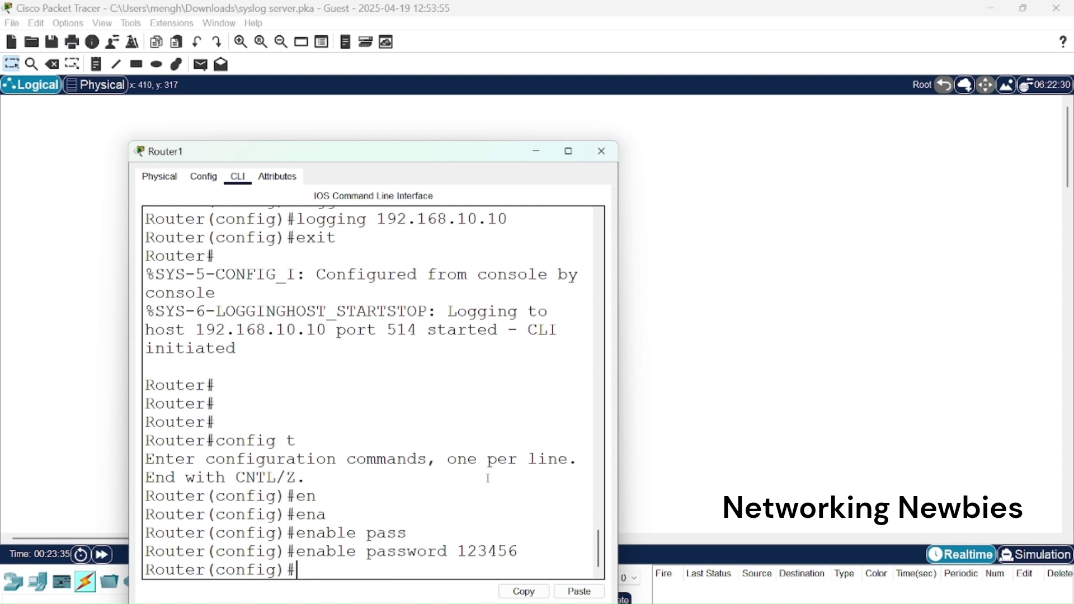
Exit the console session, then re-enter privileged mode with enable and the new password.
key("ctrl+z")
key("Return")
key("Return")
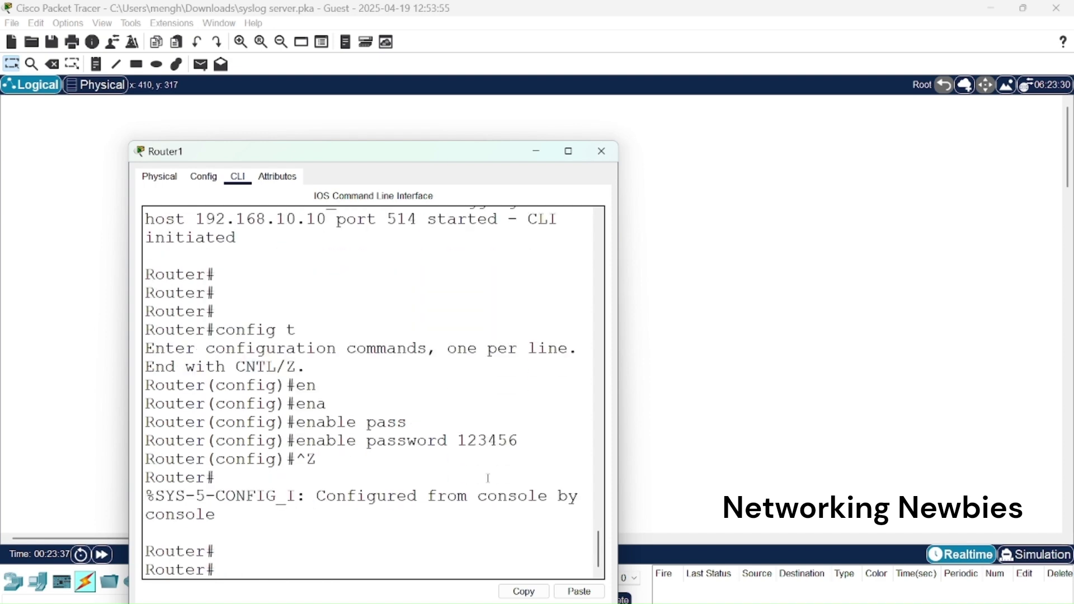
type("exit")
key("Return")
key("Return")
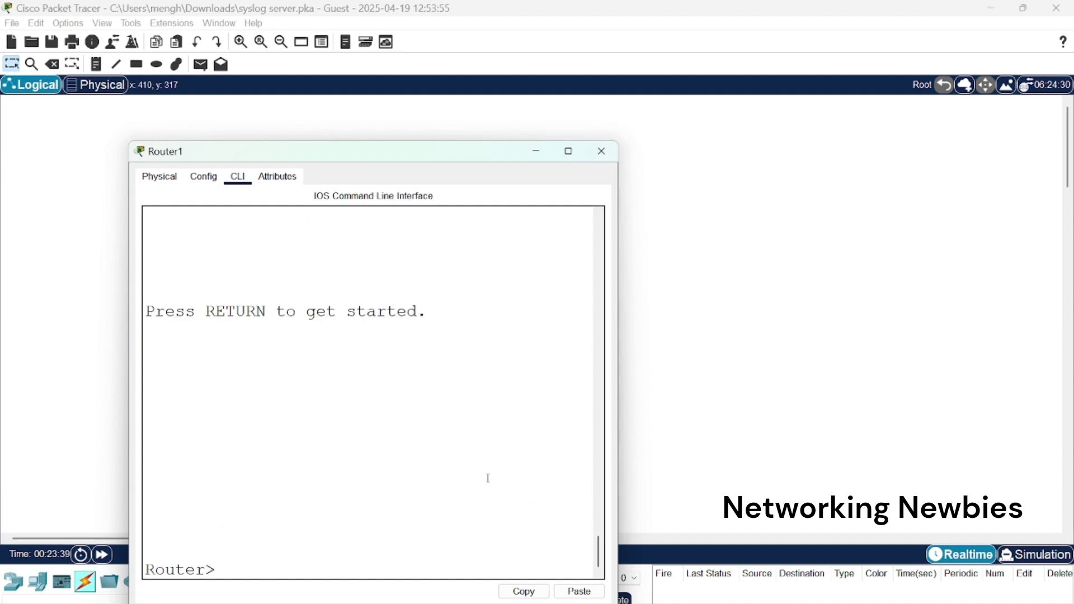
type("en")
key("Tab")
key("Return")
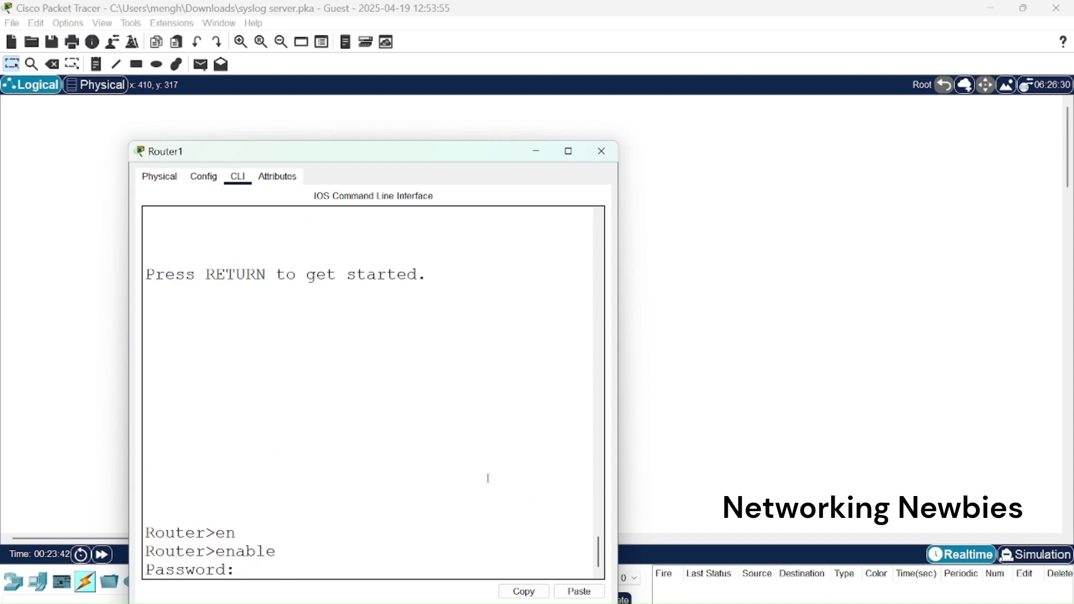
key("Return")
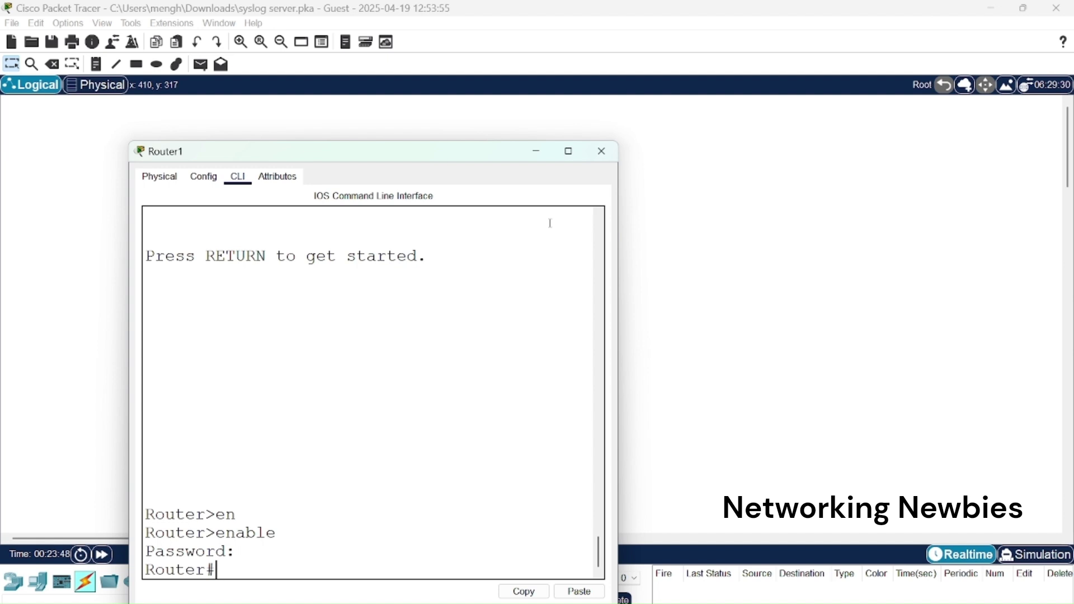
left_click(535, 156)
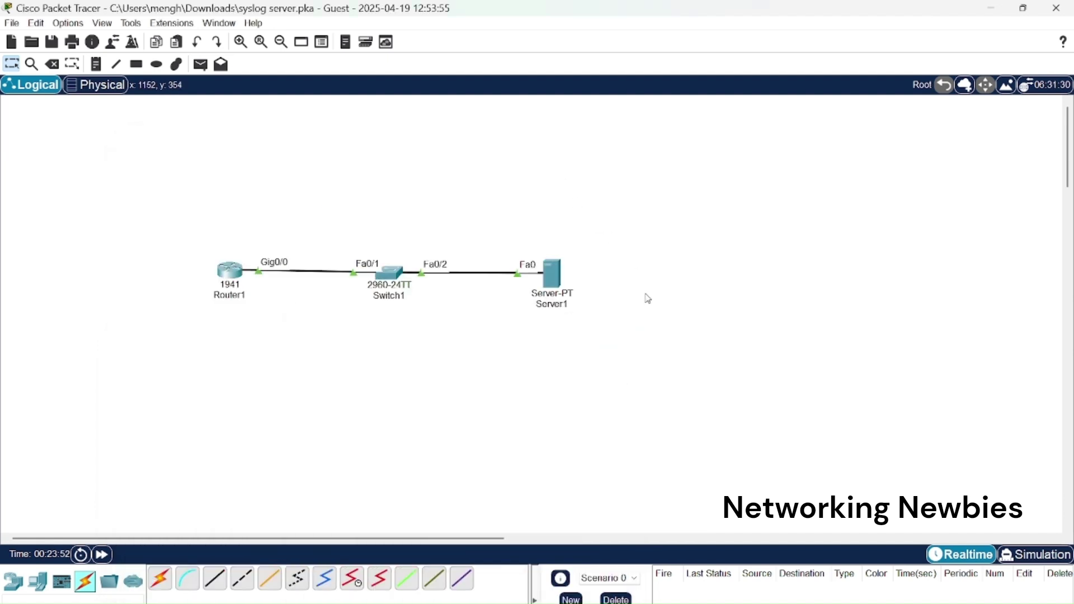
Open Server1's SYSLOG log and widen the window.
left_click(562, 285)
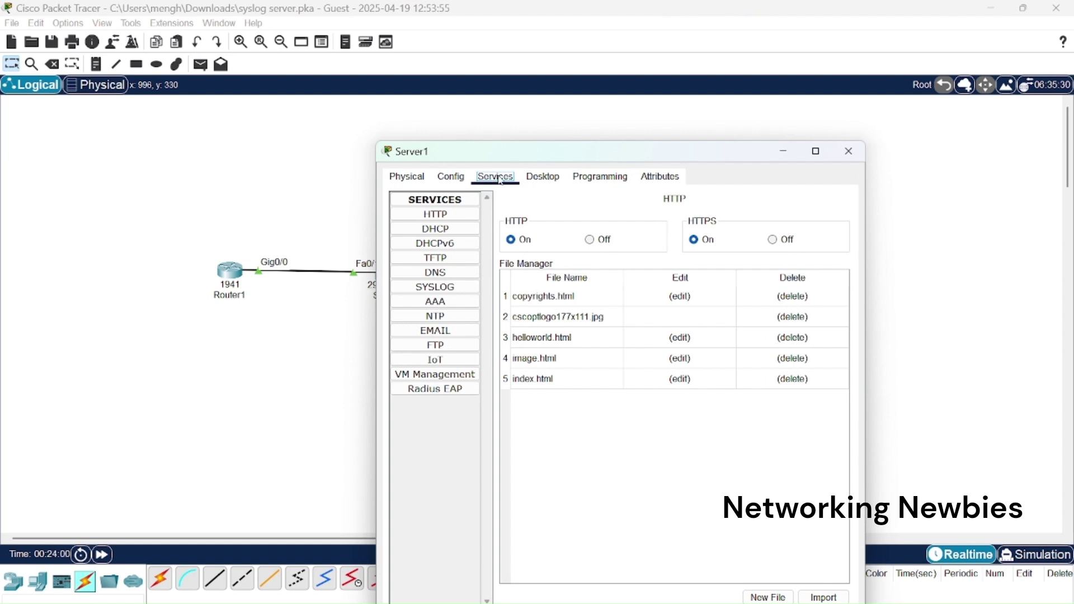
left_click(458, 288)
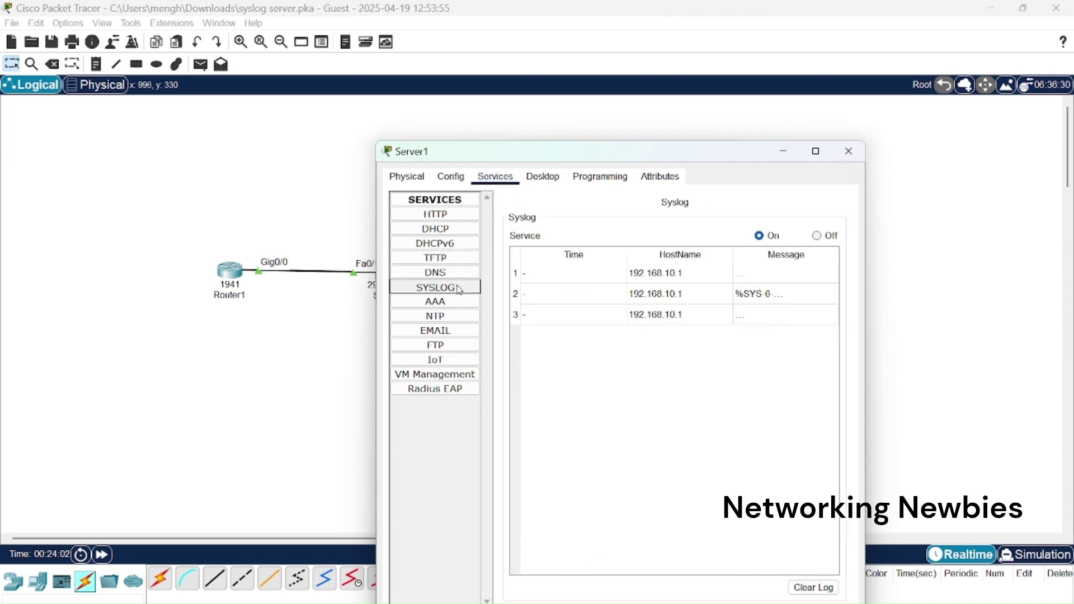
left_click_drag(378, 277, 4, 279)
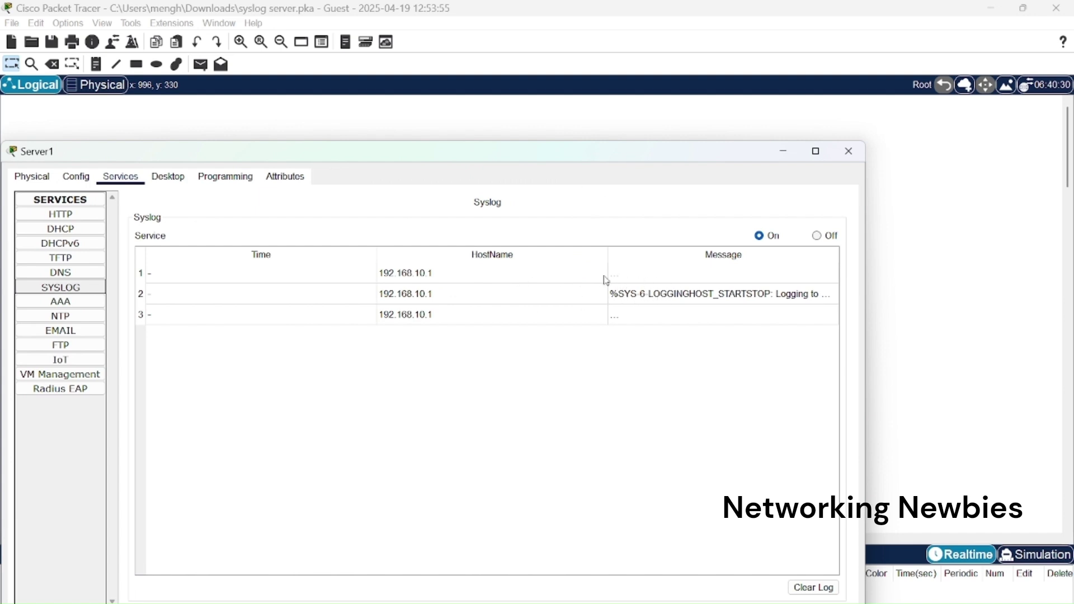
Read the three messages from 192.168.10.1, including severity-5 SYS-5-CONFIG_I.
double_click(625, 280)
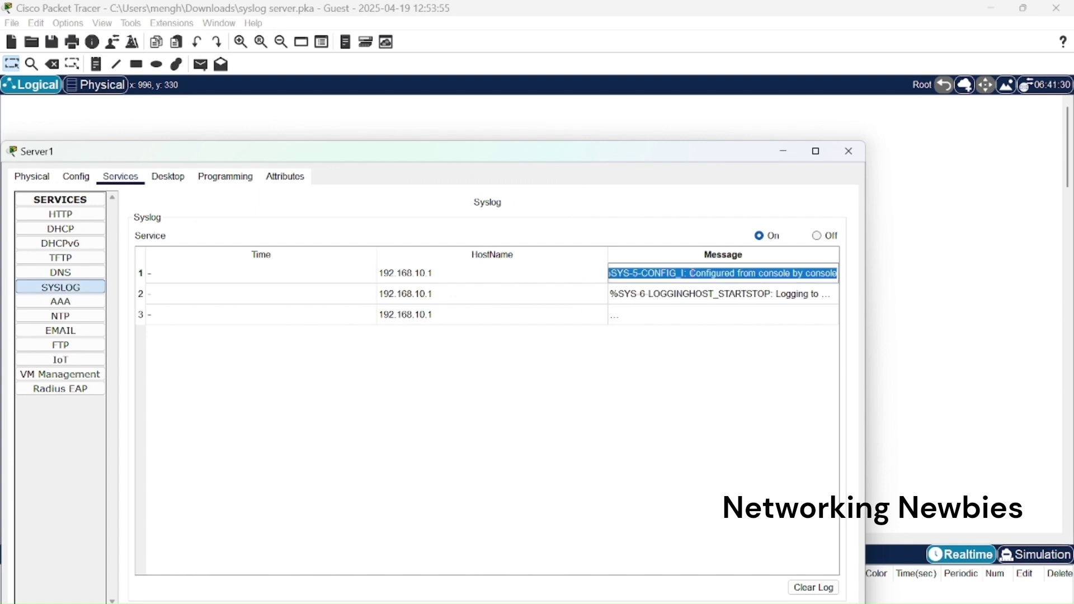
left_click(692, 273)
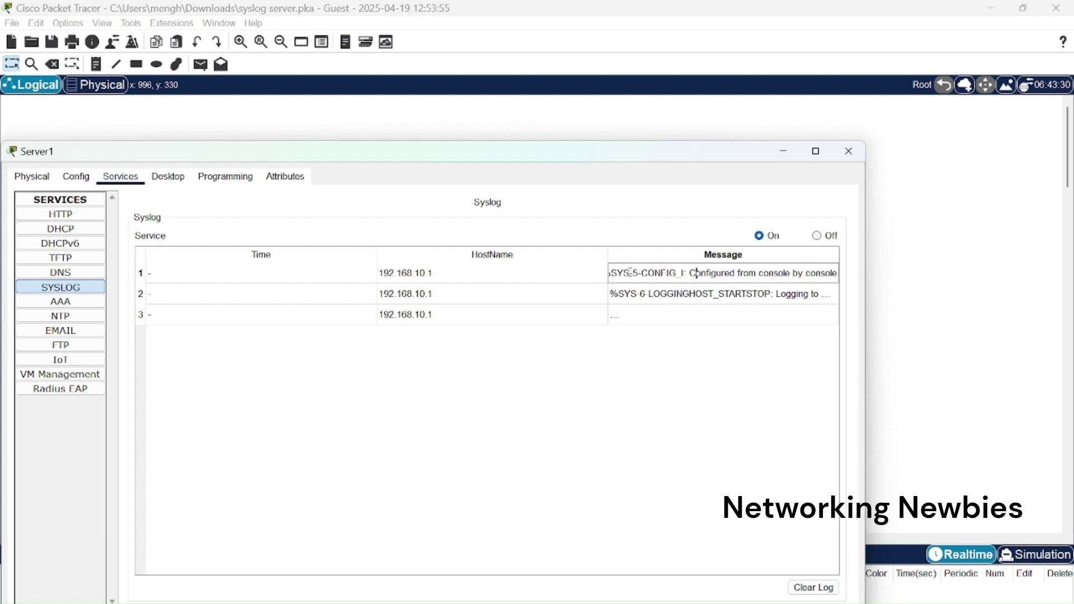
left_click_drag(630, 274, 614, 274)
double_click(635, 273)
left_click_drag(643, 273, 840, 278)
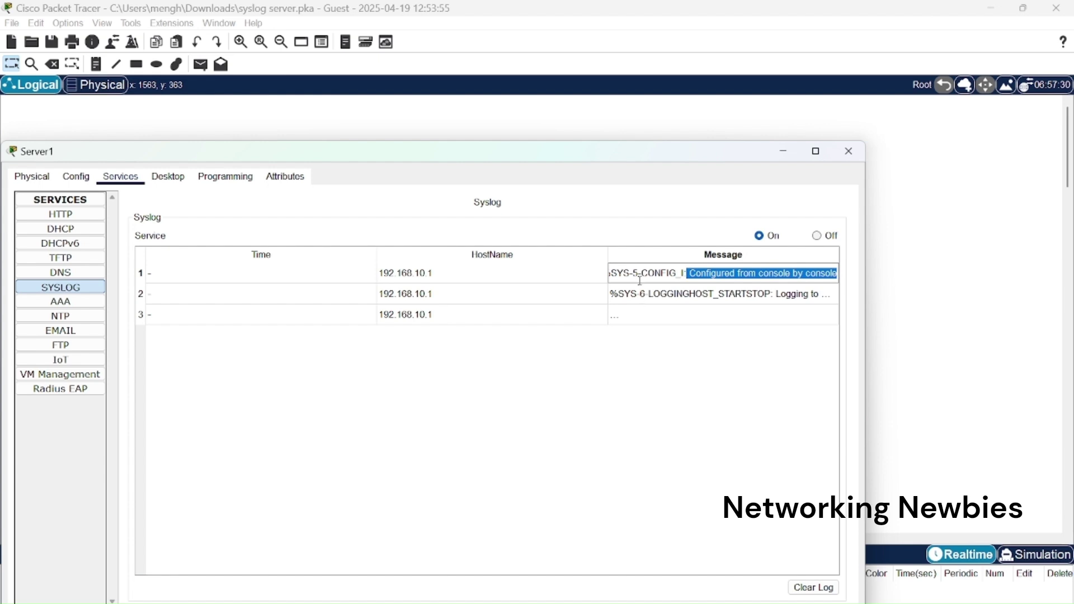
left_click(716, 303)
double_click(619, 317)
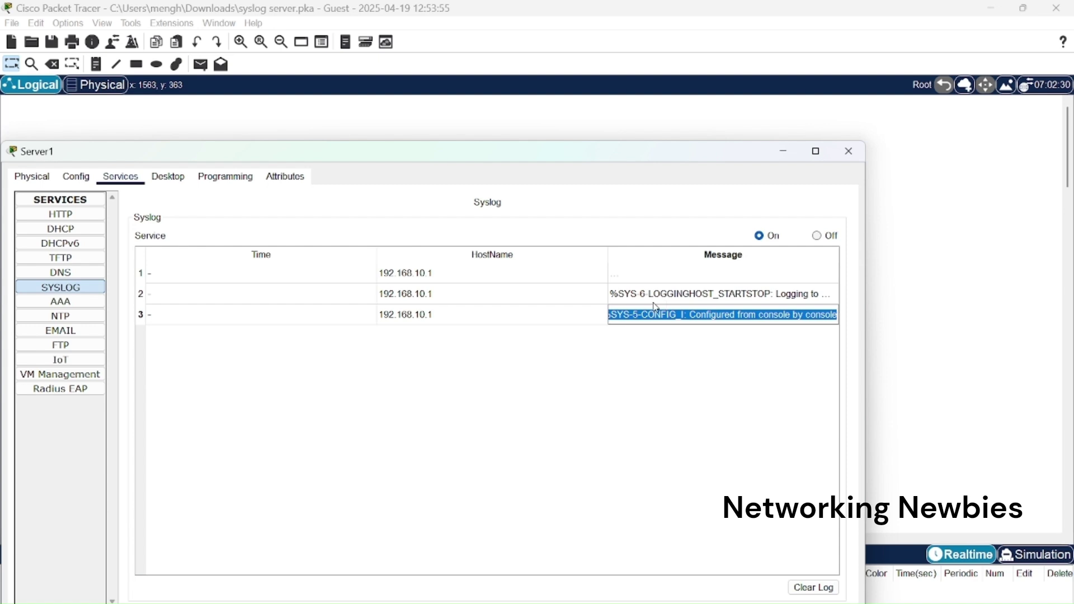
left_click(783, 151)
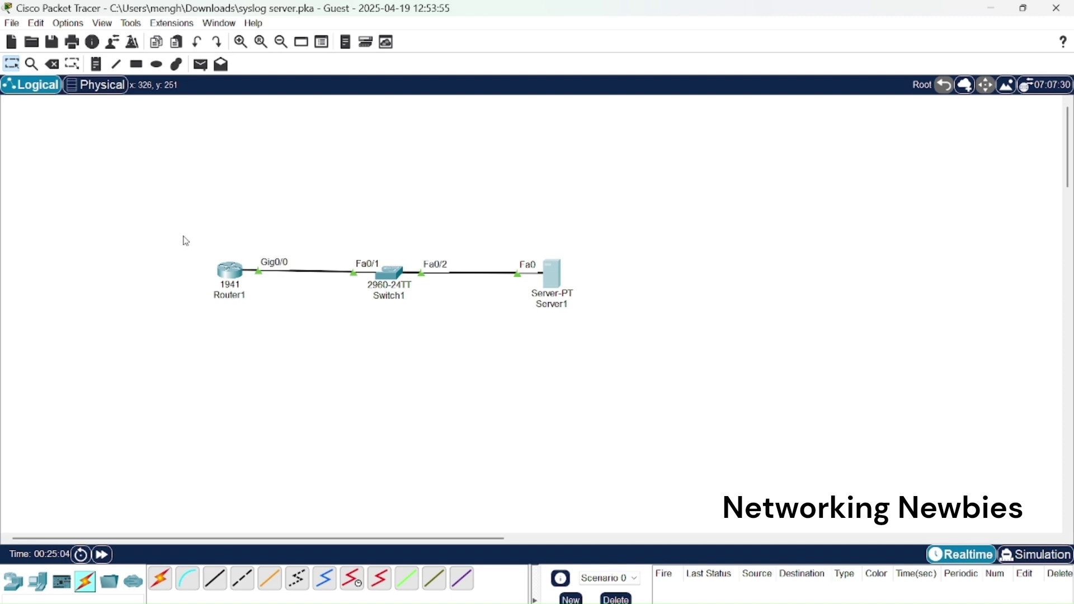
left_click_drag(183, 234, 254, 343)
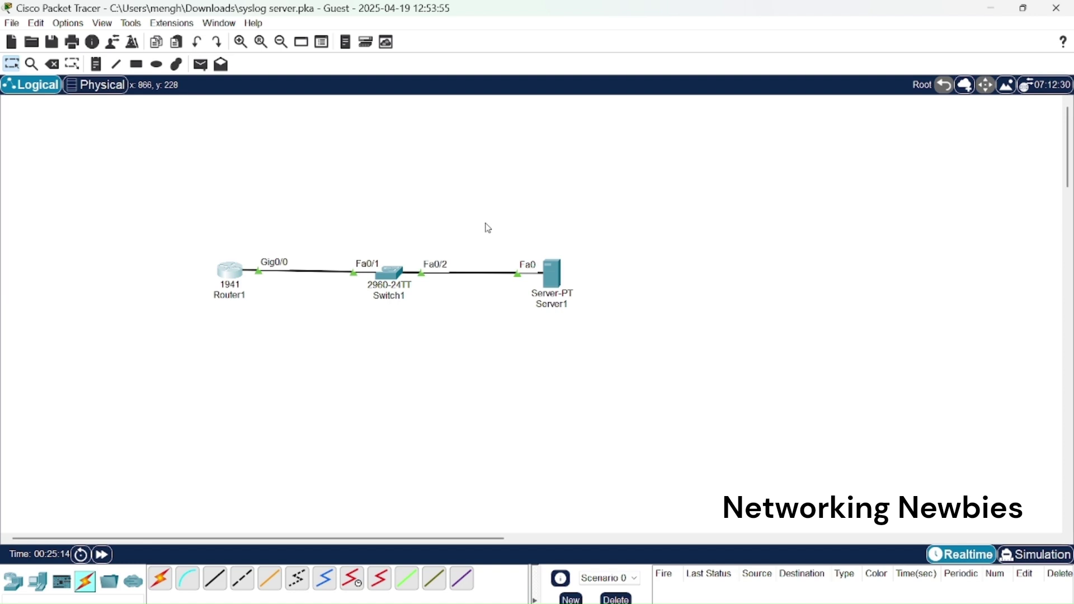
left_click_drag(485, 223, 618, 371)
left_click_drag(511, 225, 594, 351)
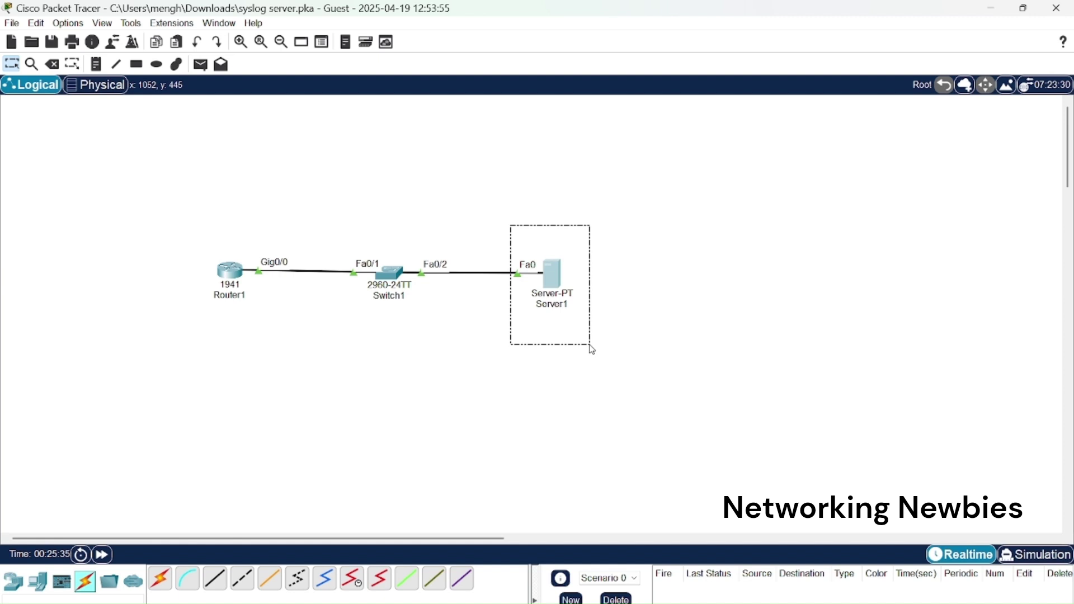
left_click_drag(593, 350, 593, 349)
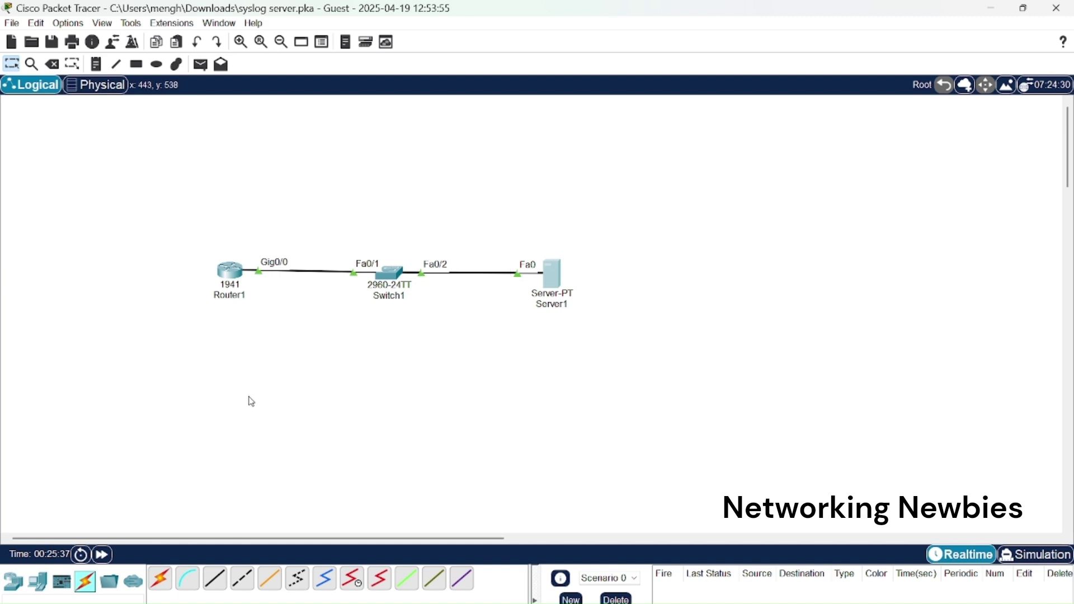